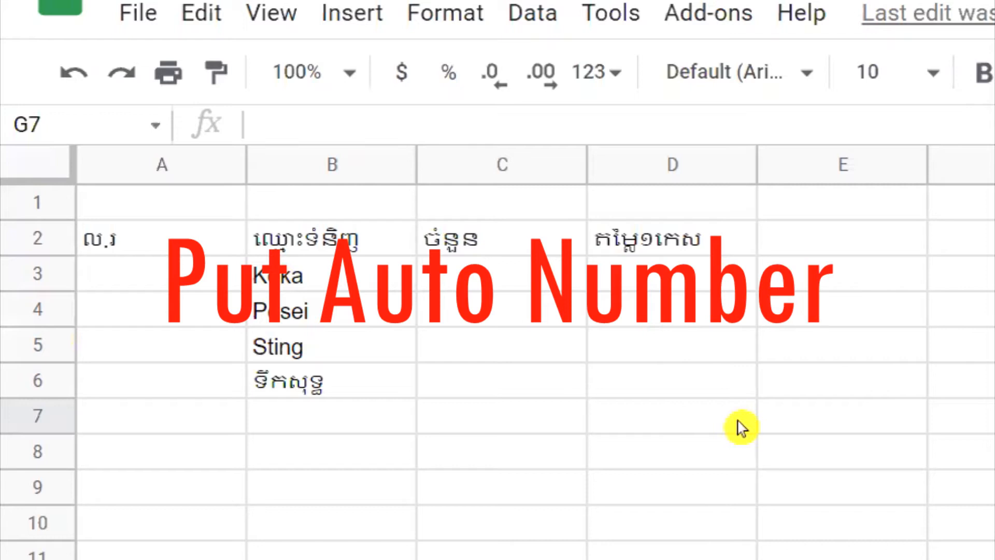
- Enter 1 in A3 and 2 in A4 as the first row numbers of the product list
left_click(171, 286)
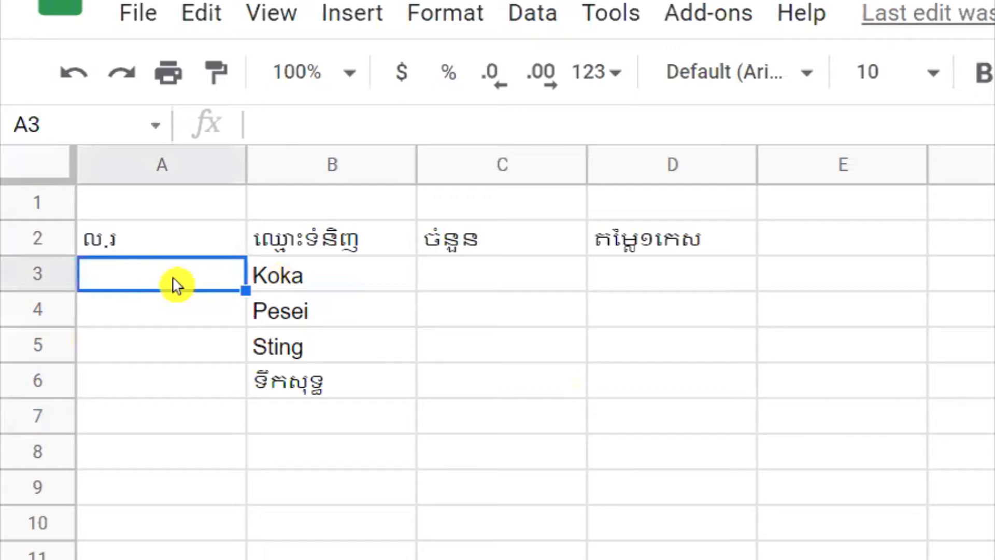
type("1")
left_click(197, 347)
left_click(169, 314)
type("2")
left_click(484, 395)
- Extend the number series from A3:A4 down to A9
left_click_drag(185, 274, 209, 317)
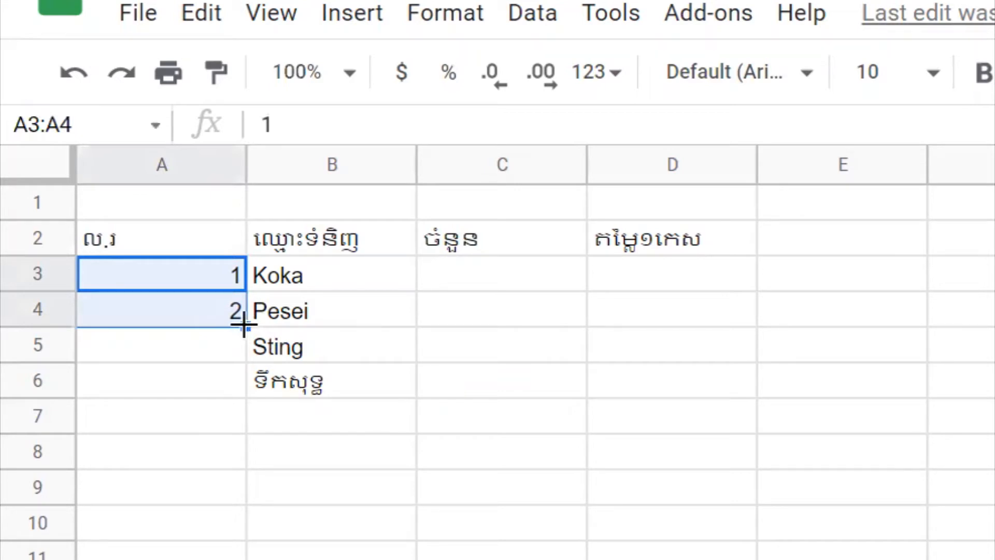
left_click_drag(244, 324, 252, 458)
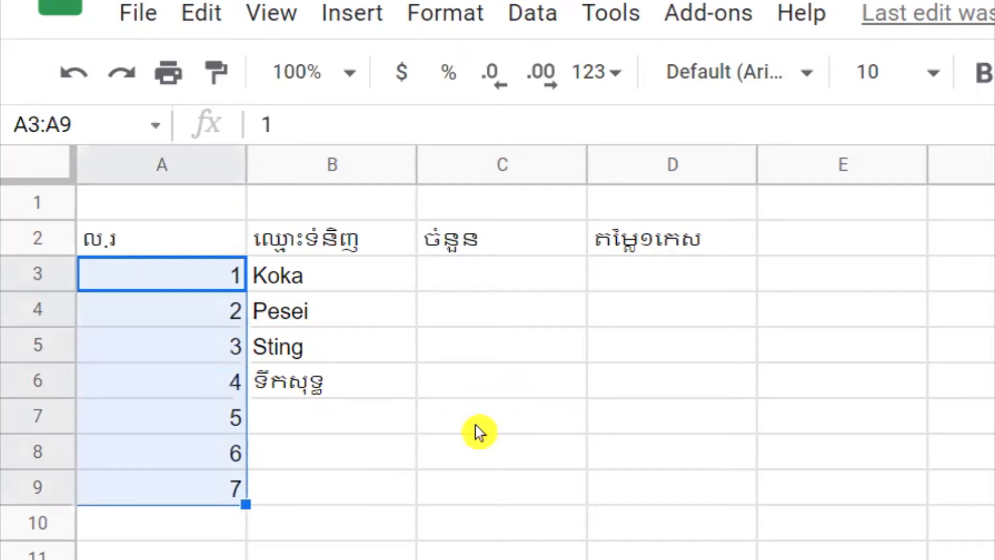
left_click(480, 424)
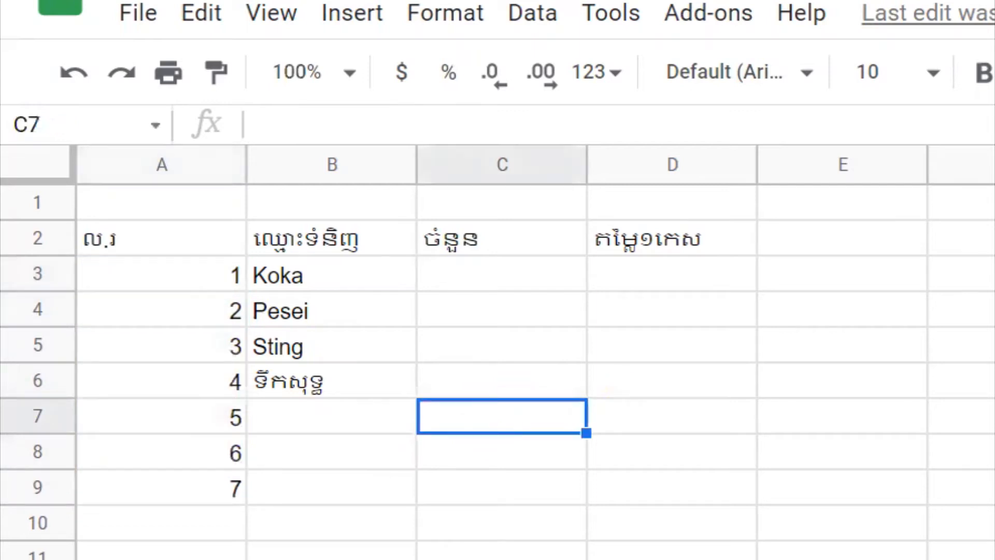
left_click(939, 324)
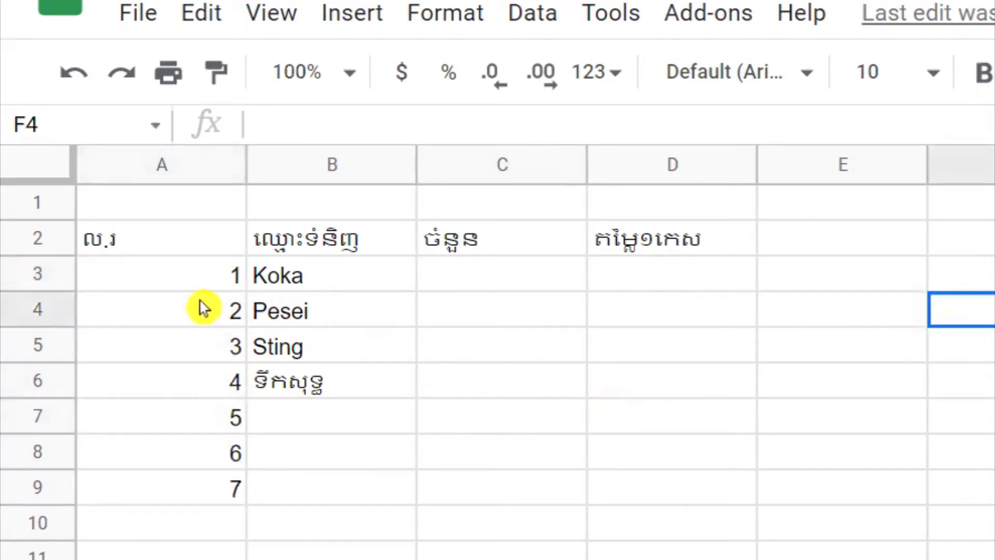
- Undo the filled number series and the starting numbers in column A
key("ctrl+z")
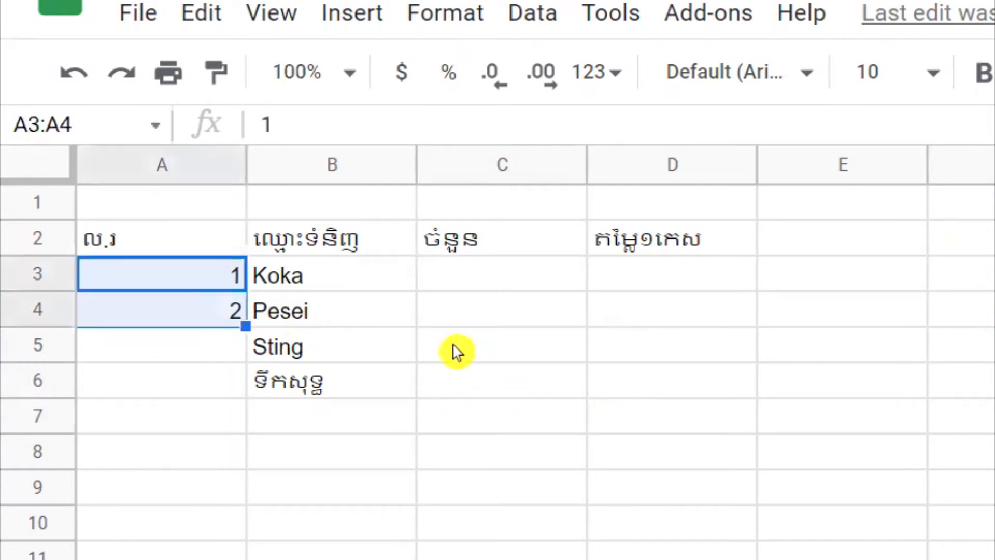
key("ctrl+z")
left_click(631, 356)
- Enter the formula =SEQUENCE(6) in A3 to number six rows
left_click(208, 280)
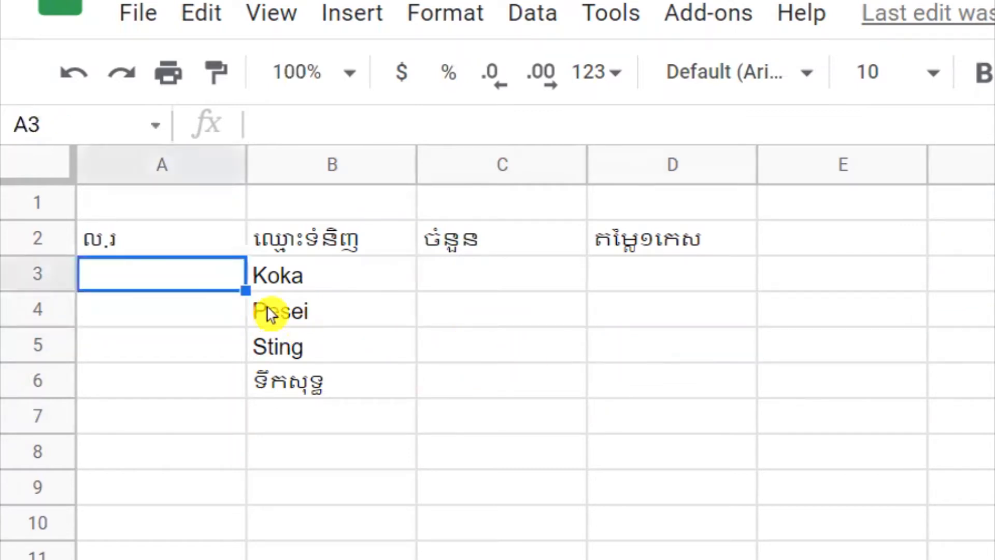
type("=seq")
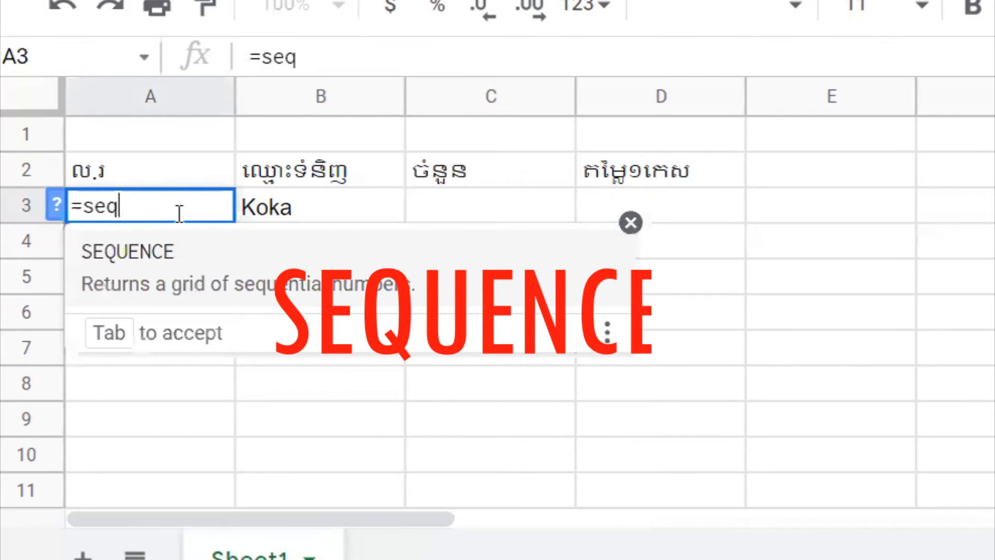
left_click(161, 257)
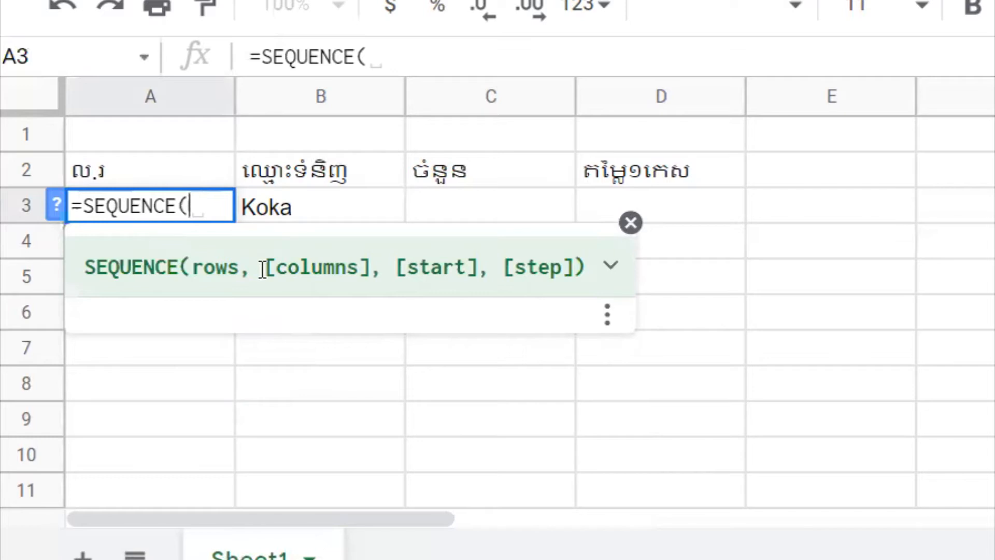
type("6")
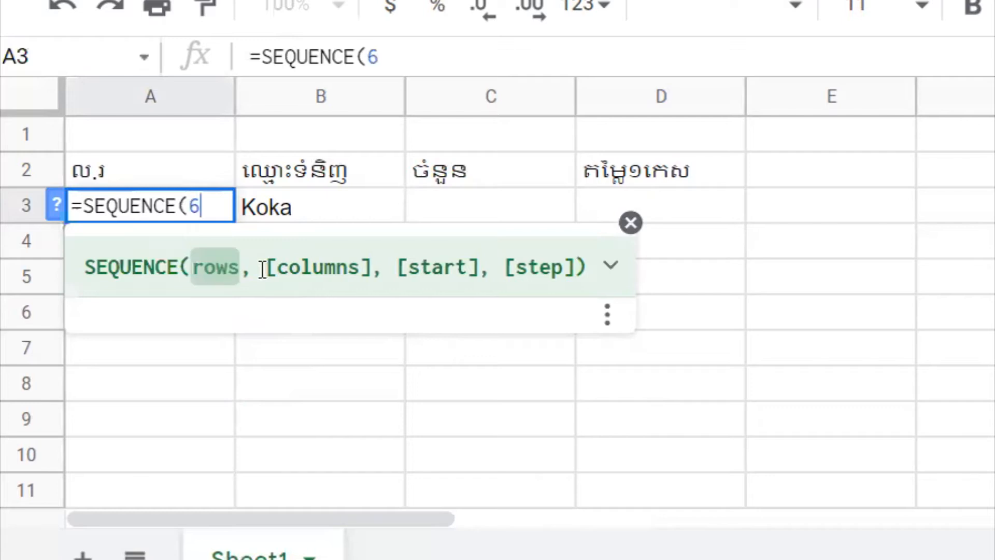
type(")")
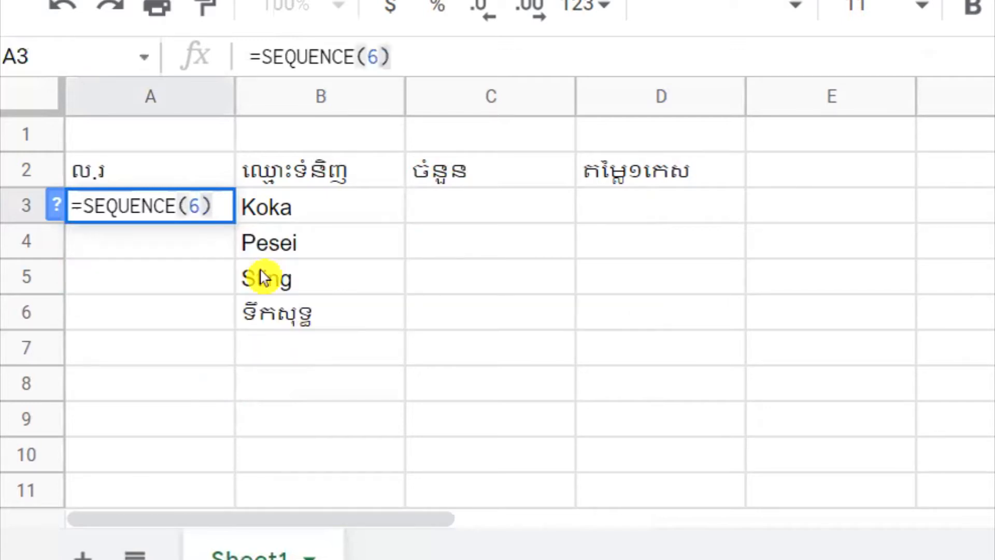
key("Return")
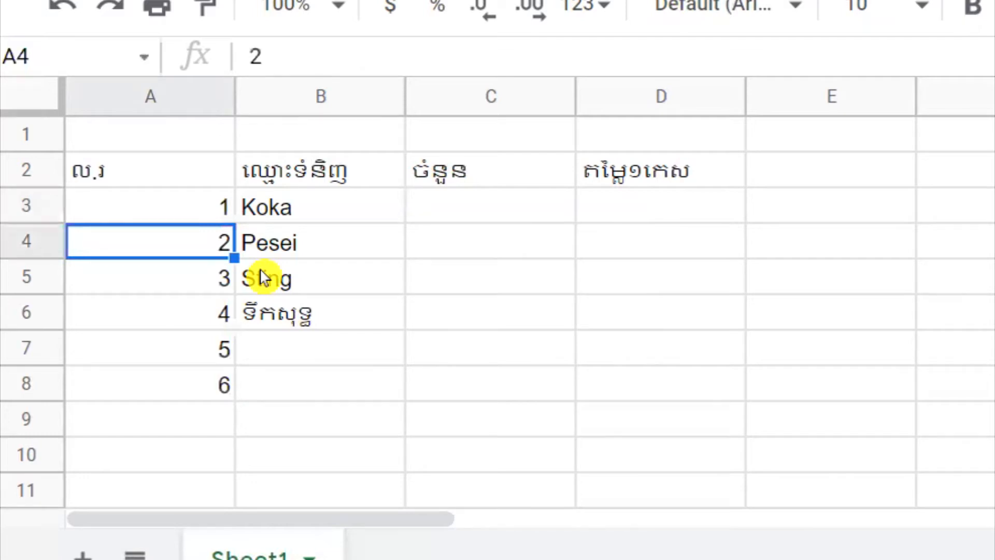
- Delete the SEQUENCE formula from A3
key("Up")
key("Delete")
left_click(761, 275)
- Enter 1 in A3 and 2 in A4, and fill the number series down to A10
left_click(148, 220)
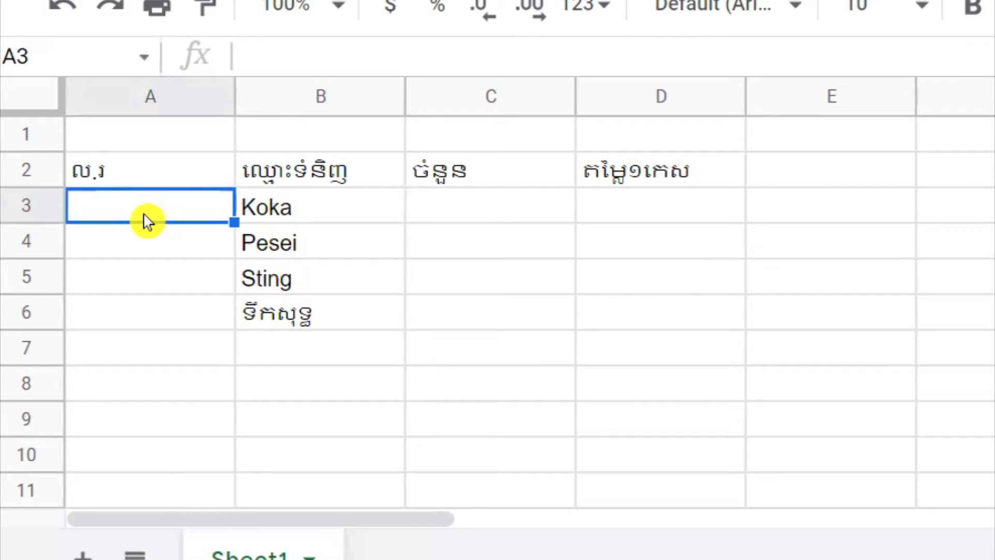
type("1")
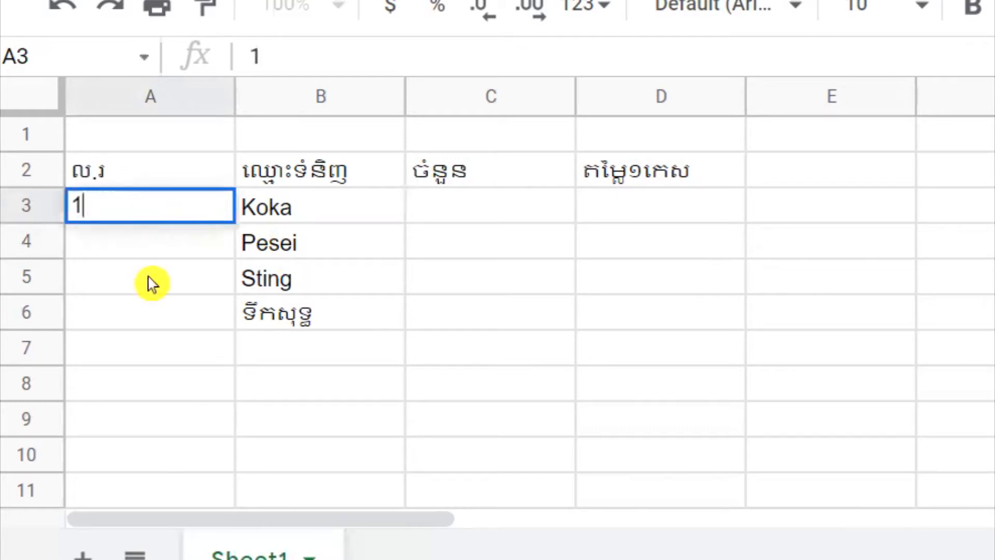
left_click(150, 282)
left_click(148, 246)
type("2")
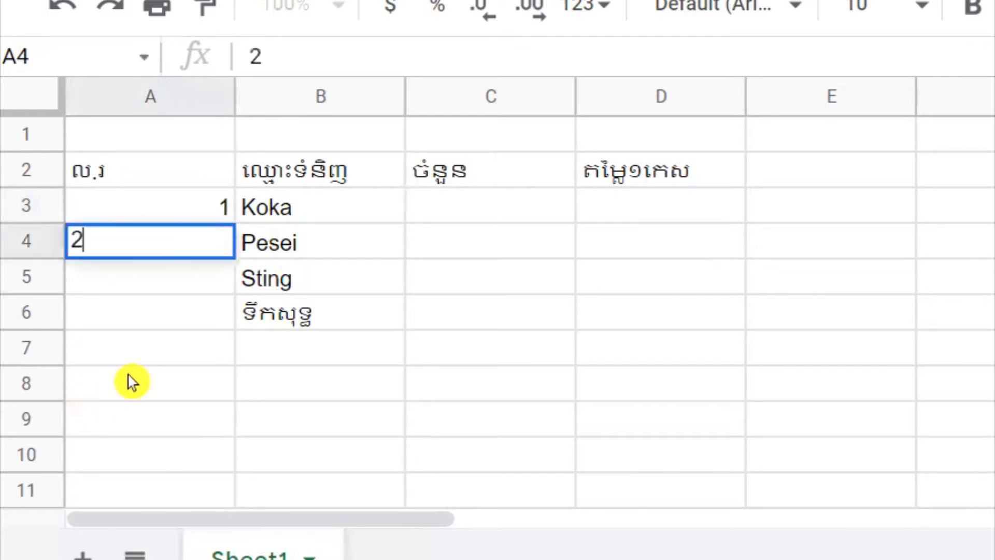
left_click(133, 382)
left_click_drag(178, 211, 234, 453)
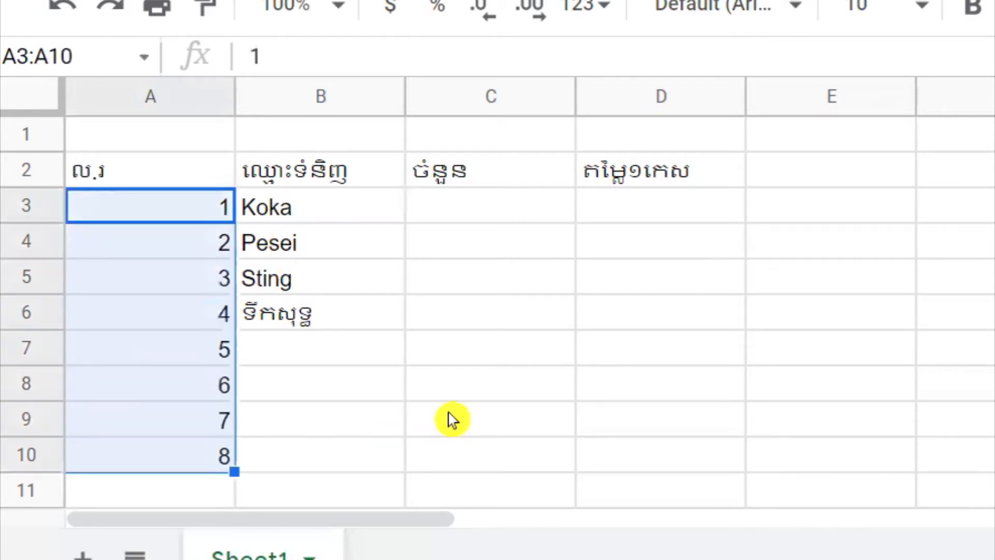
left_click(452, 420)
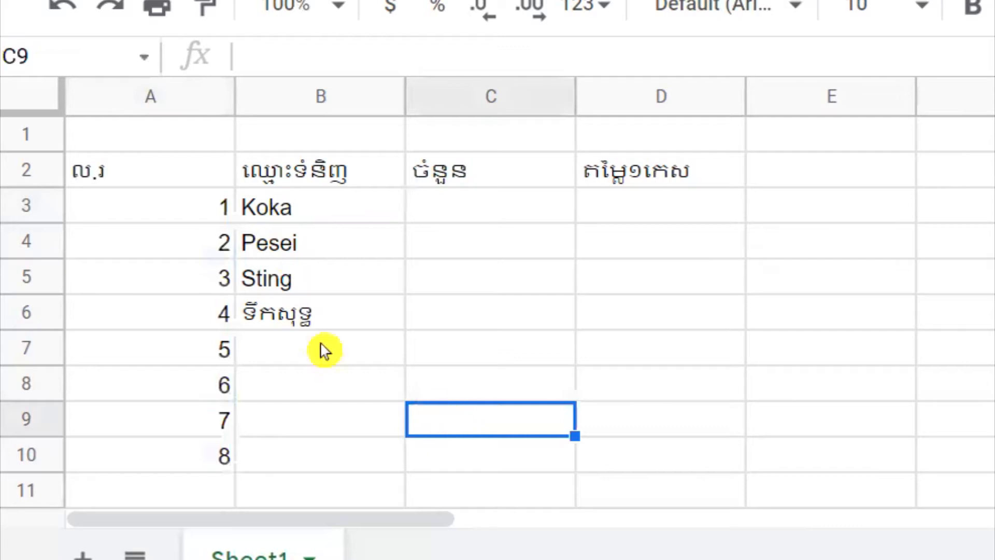
- Clear the numbers from A3:A10
left_click_drag(149, 217, 178, 447)
key("Delete")
left_click(499, 426)
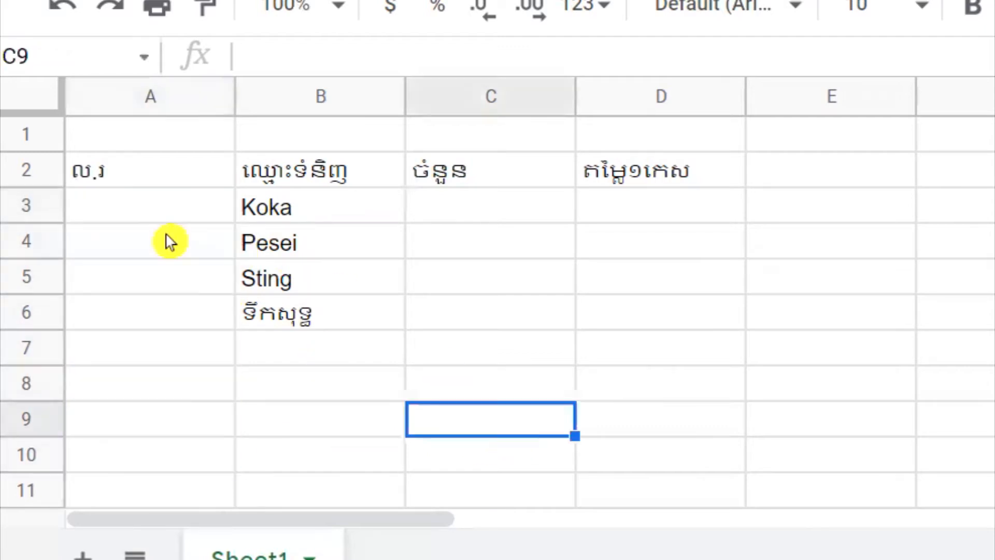
- Enter the formula =SEQUENCE(10) in A3 and look over the numbered rows
left_click(139, 210)
type("=")
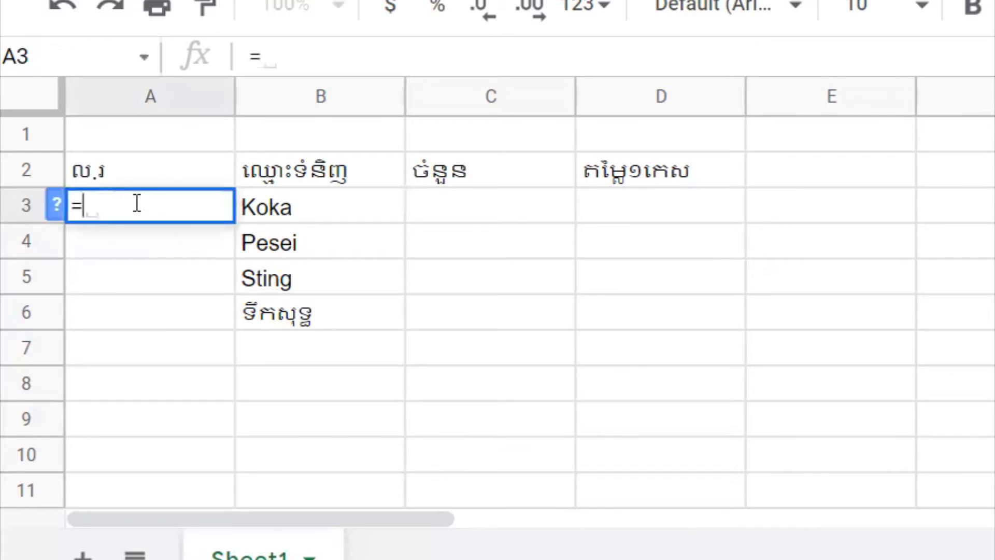
type("se")
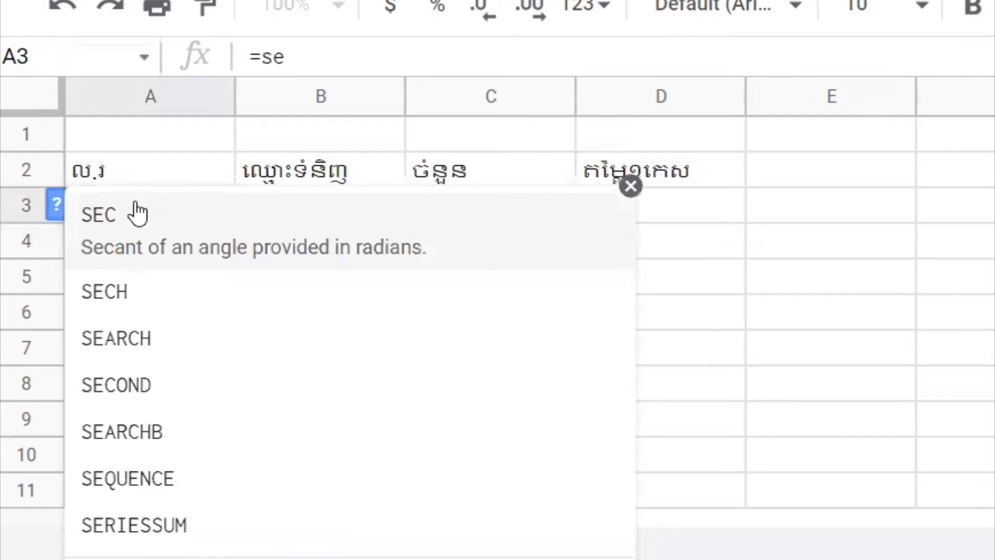
type("q")
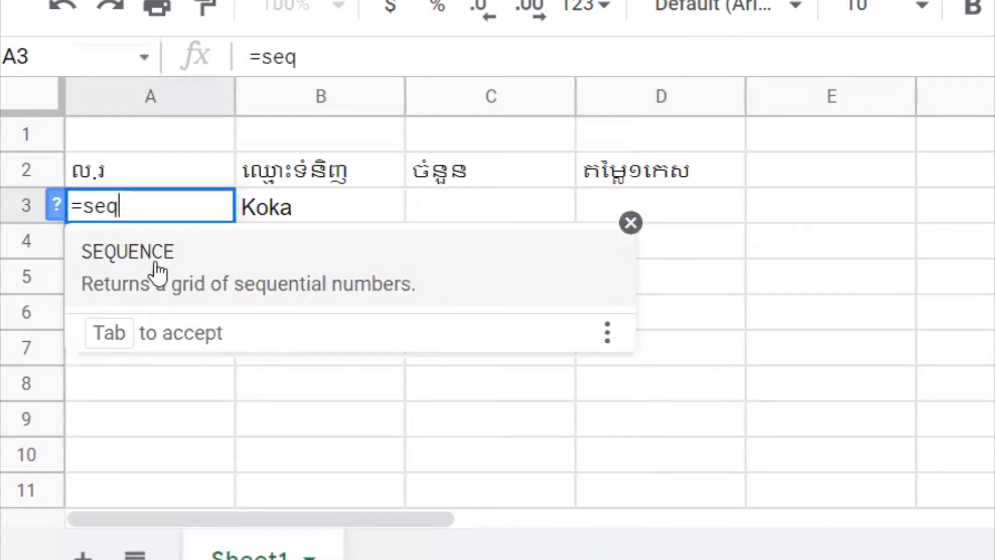
left_click(304, 272)
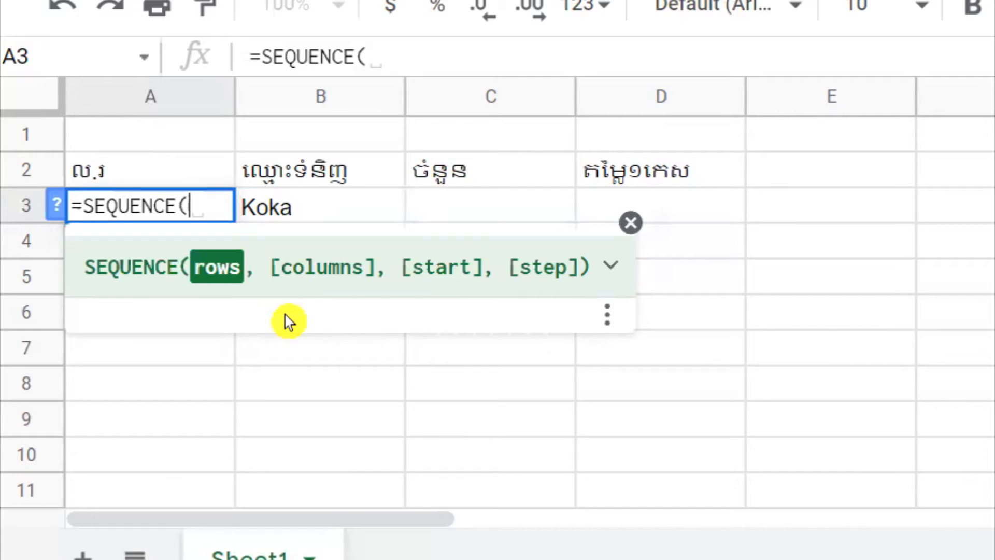
type("10)")
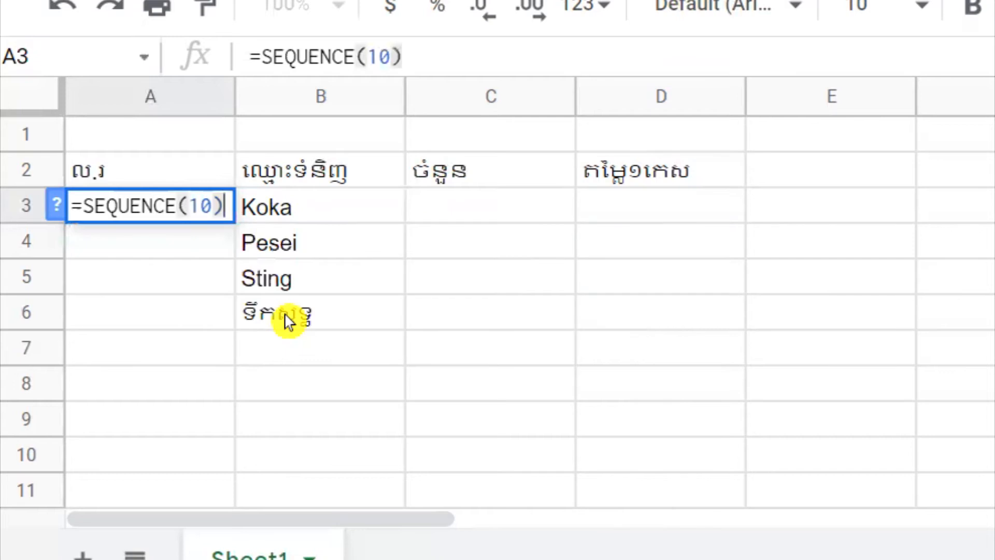
key("Return")
scroll(331, 447, "down", 5)
scroll(331, 447, "up", 5)
- Undo the SEQUENCE formula entry in A3
double_click(171, 210)
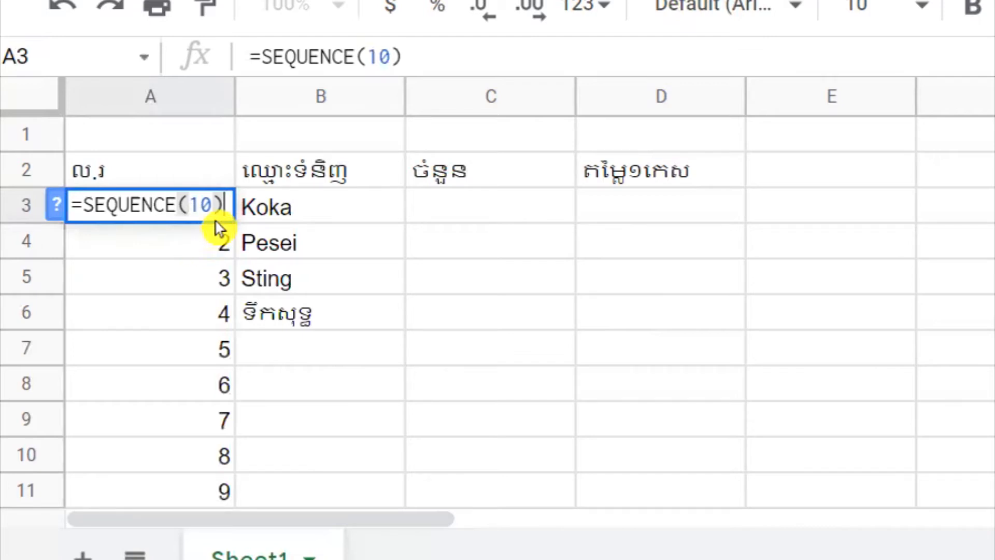
left_click(668, 418)
key("ctrl+z")
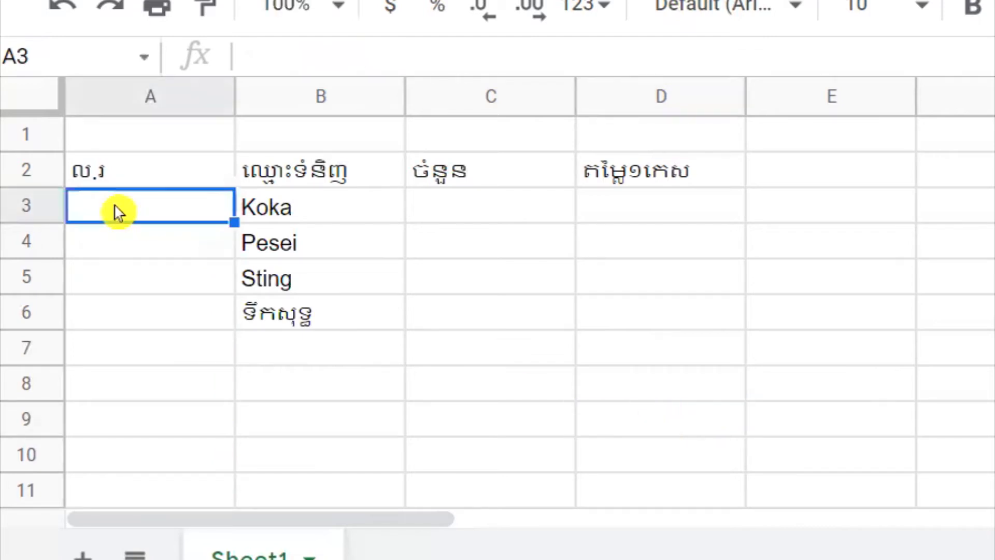
- Number the four product rows by entering =SEQUENCE(4) in A3
type("=se")
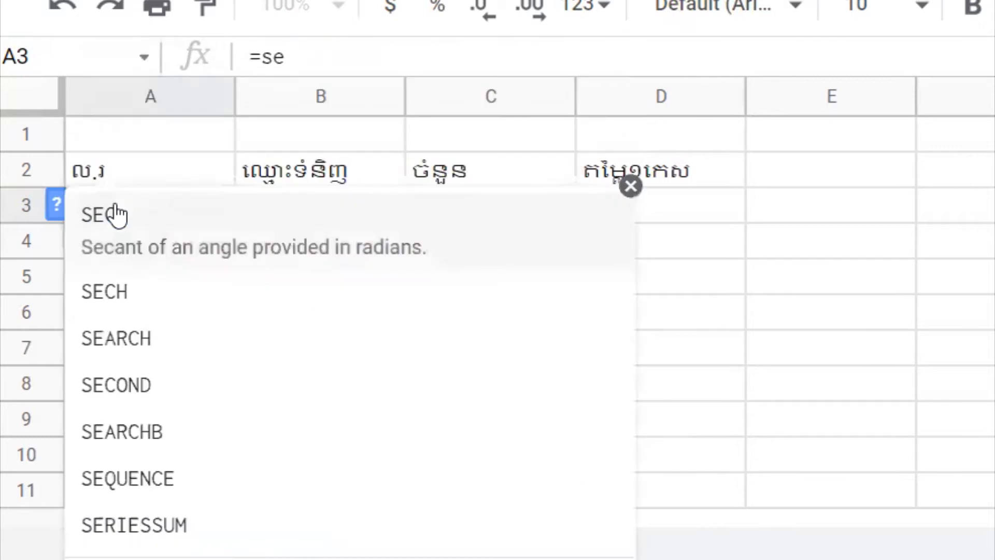
type("q")
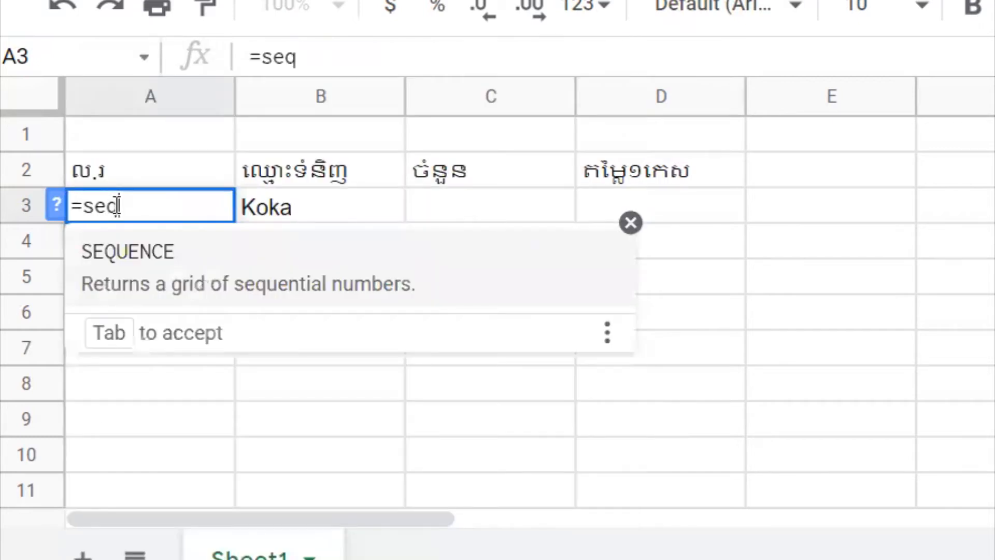
left_click(154, 267)
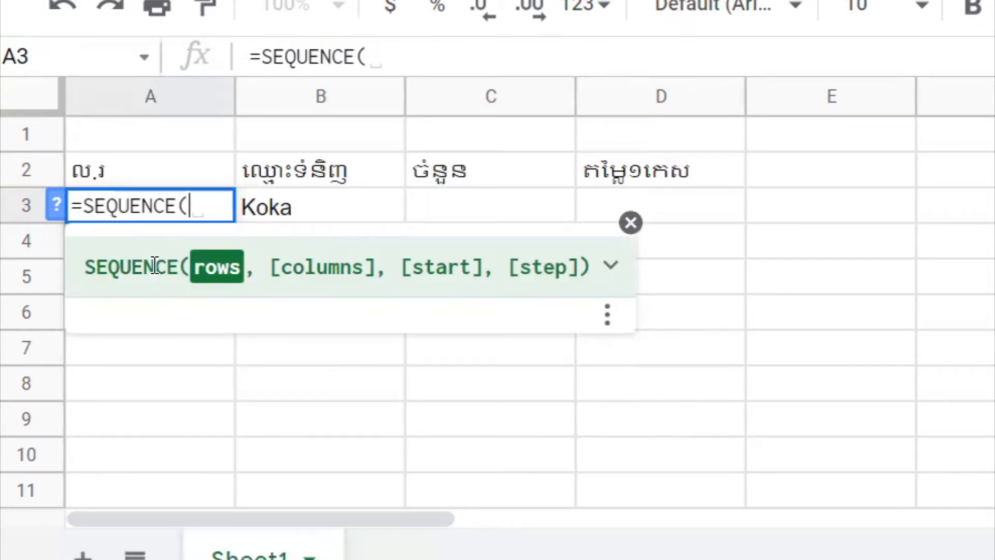
type("(4")
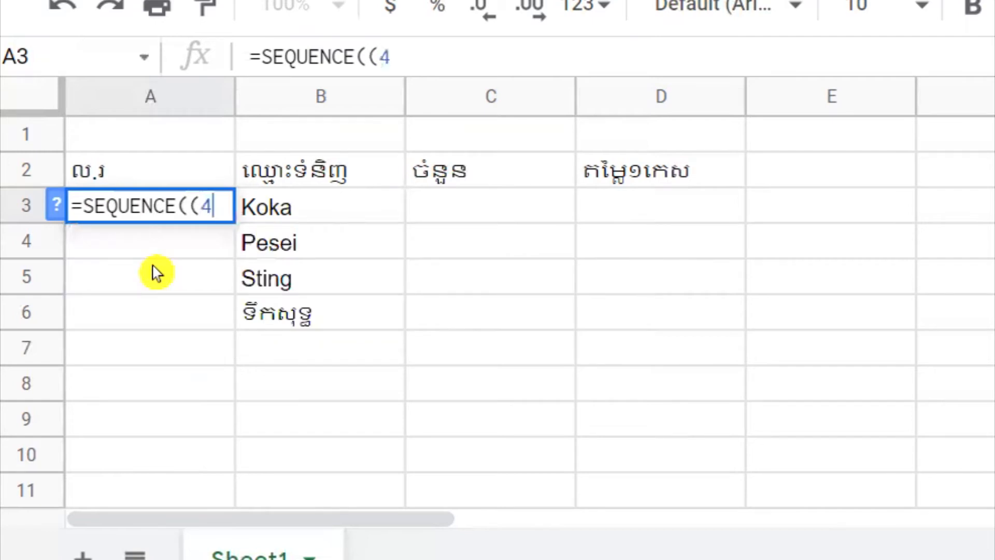
type(")")
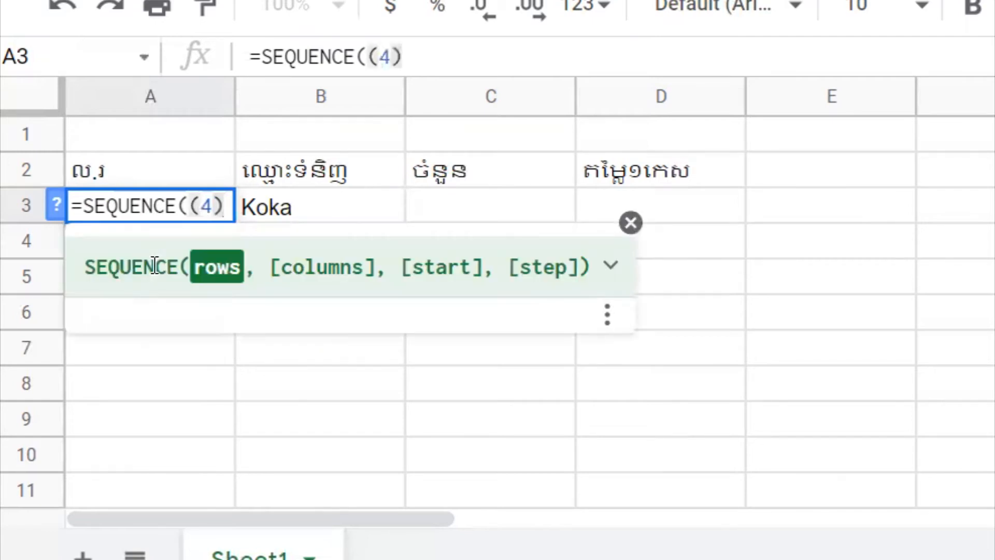
key("Left")
key("Left")
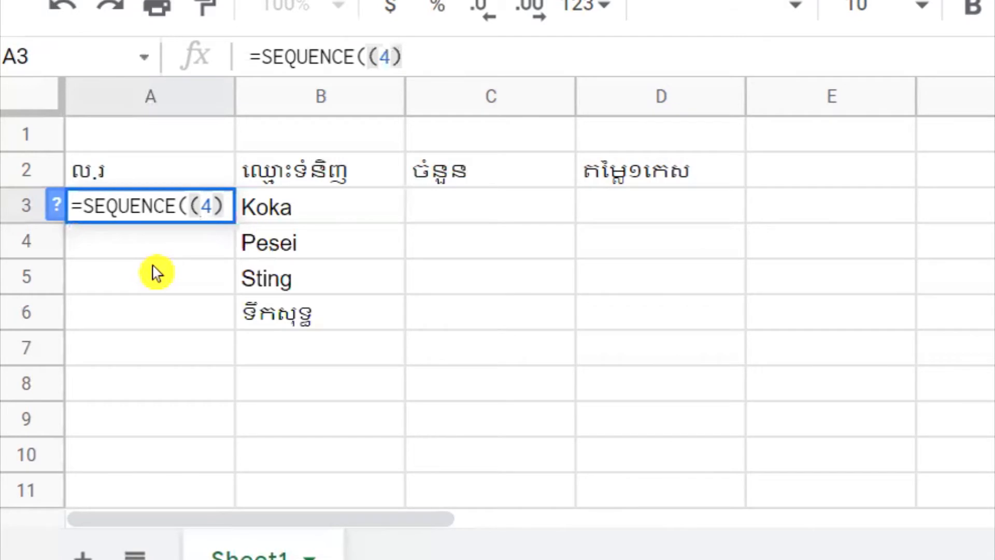
key("BackSpace")
key("Return")
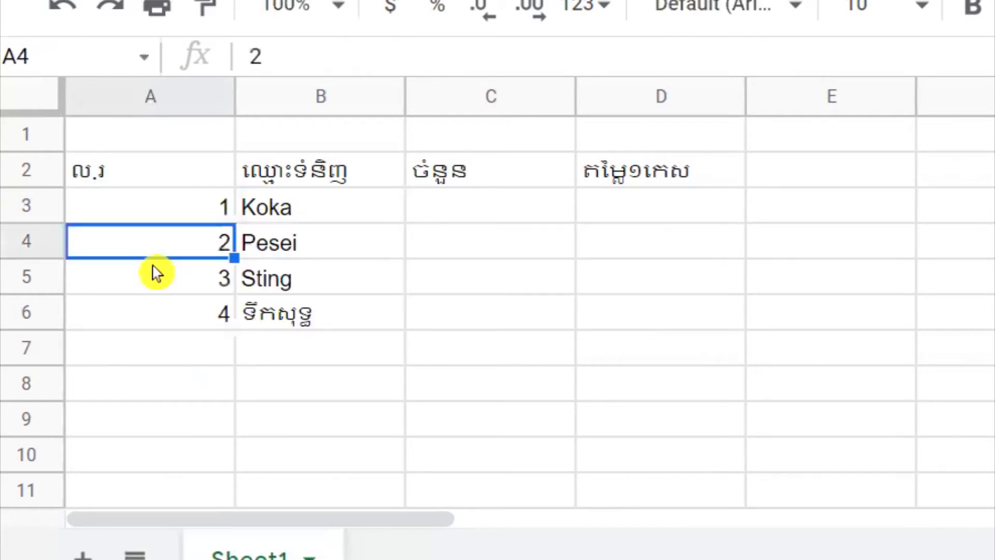
left_click(435, 270)
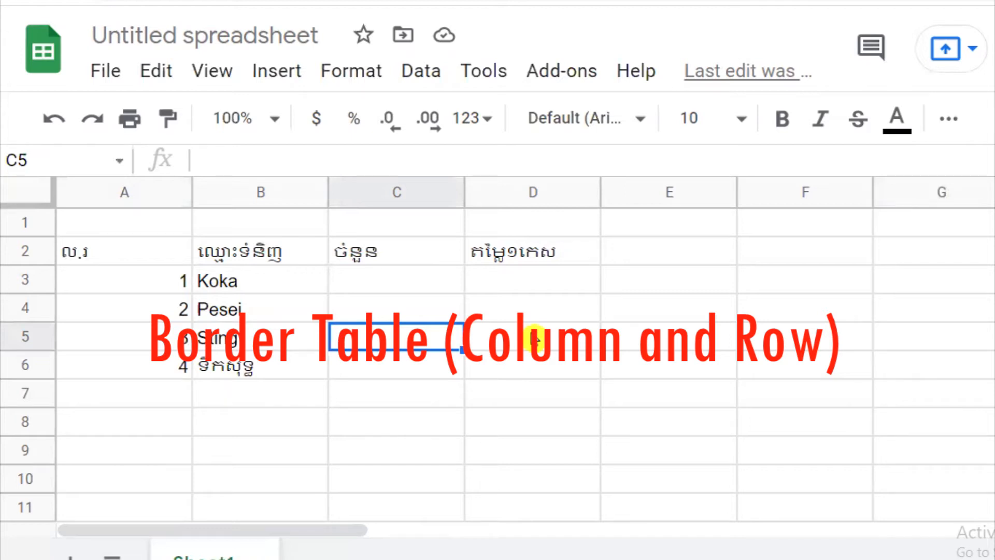
left_click(322, 287)
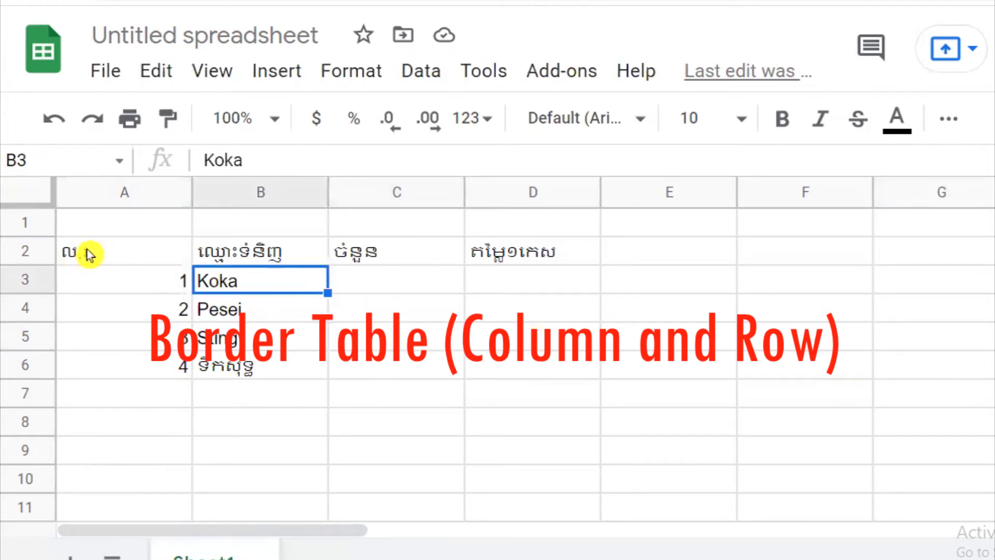
left_click(97, 251)
left_click(393, 308)
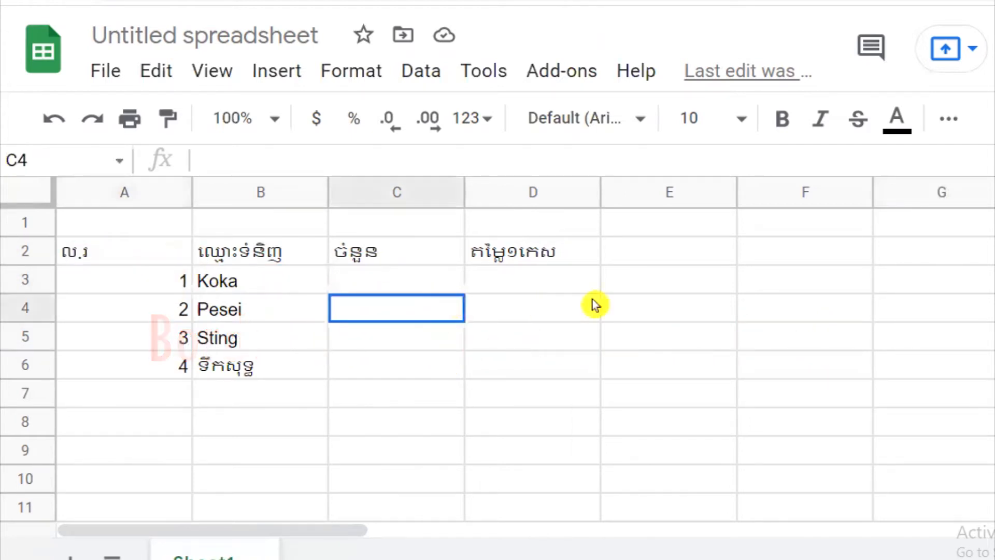
- Add borders to all cells in A2:D6 and color the border lines dark red
left_click(524, 371)
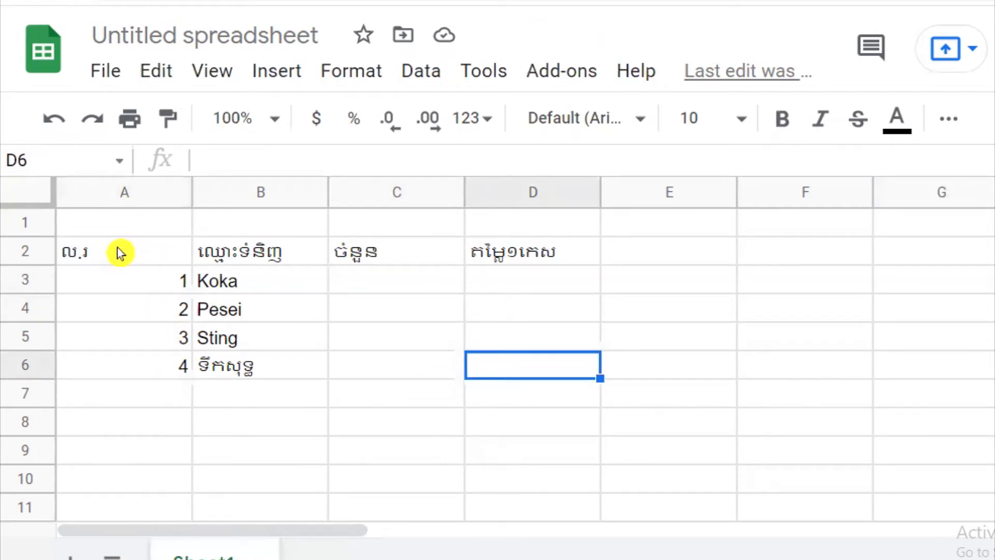
left_click_drag(78, 250, 577, 371)
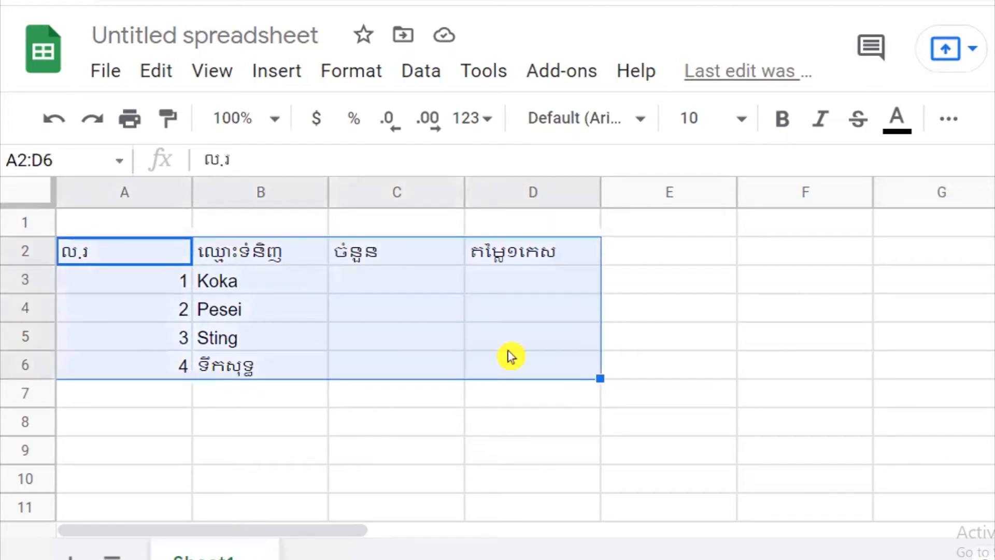
left_click(949, 119)
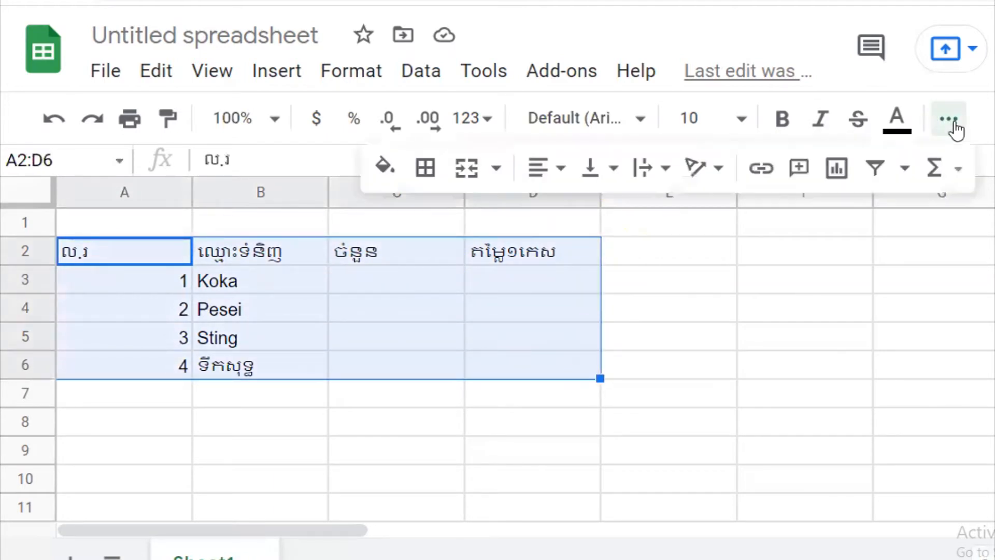
left_click(425, 166)
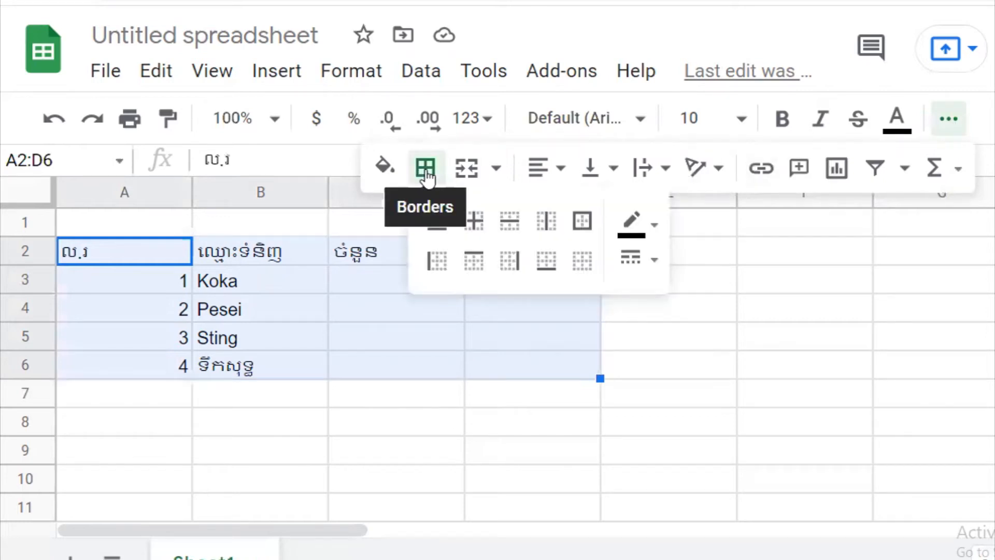
left_click(438, 222)
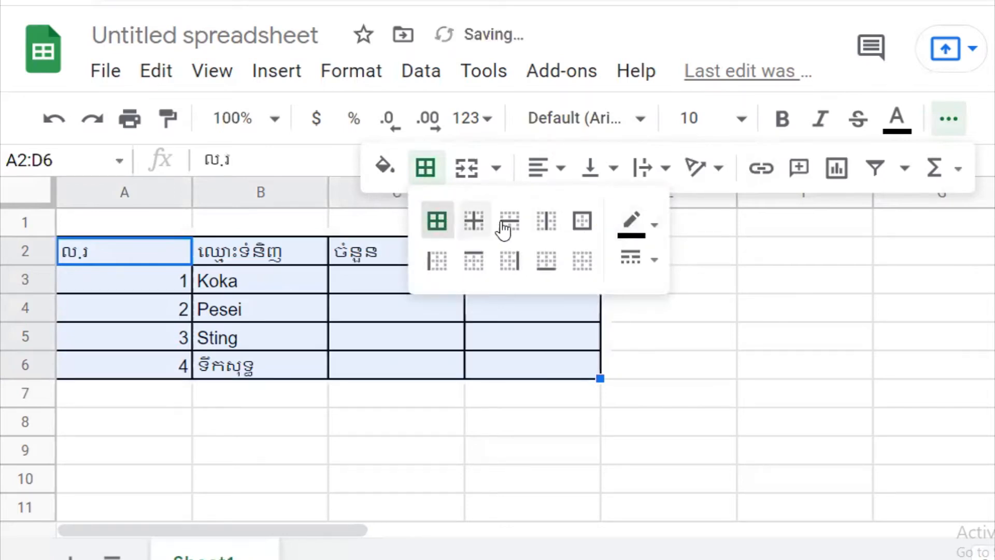
left_click(656, 228)
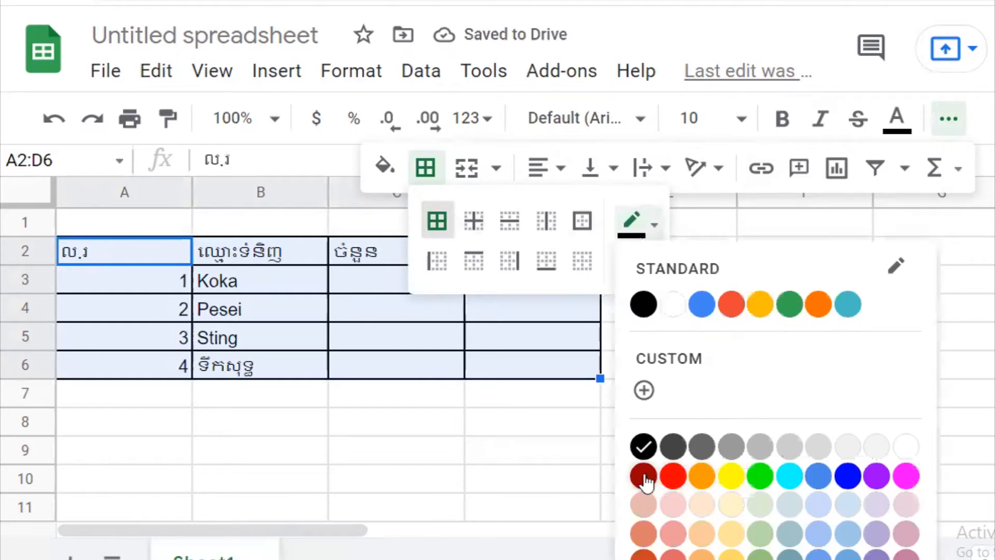
left_click(643, 475)
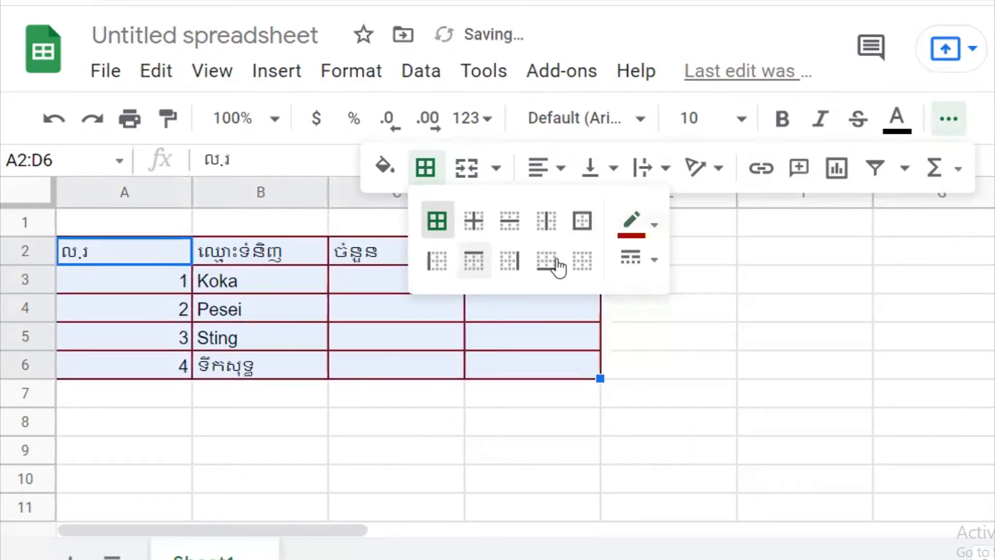
left_click(798, 263)
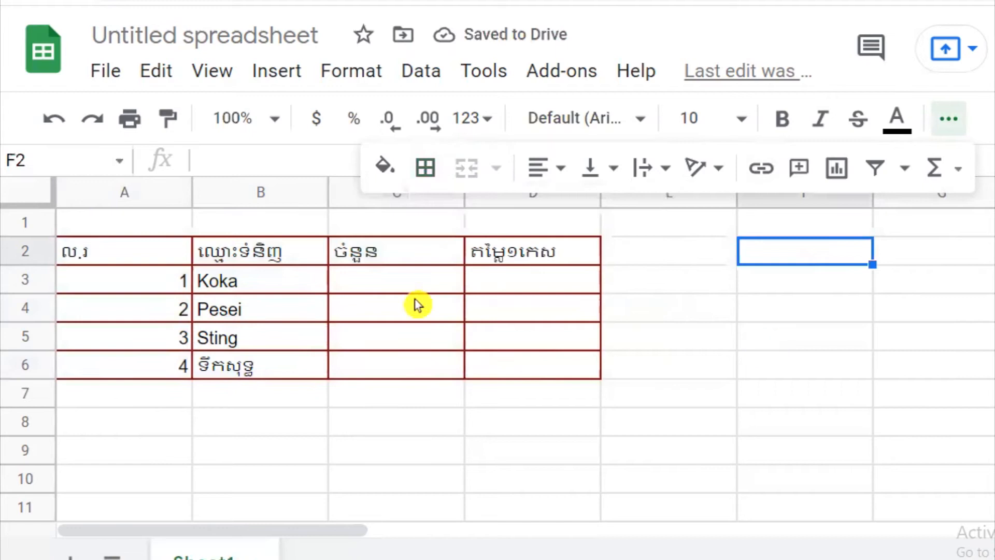
- Narrow column A and make header row 2 taller
left_click_drag(192, 190, 141, 189)
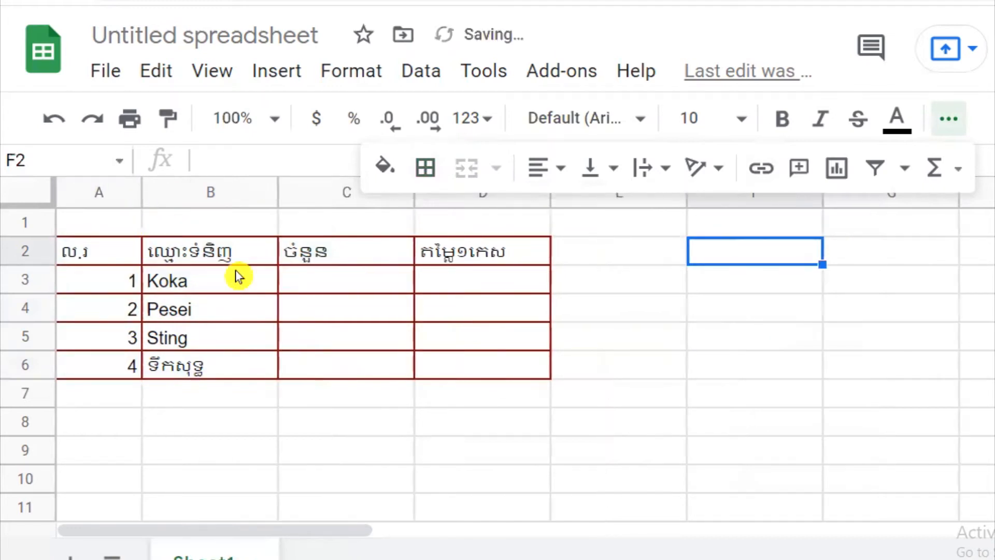
left_click(573, 333)
left_click_drag(34, 263, 511, 259)
left_click(173, 262)
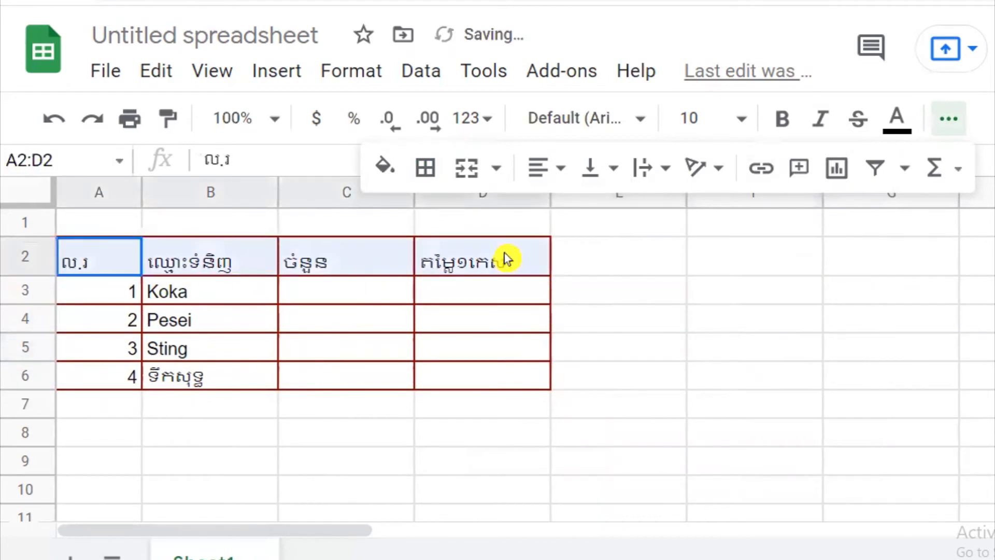
- Set the font of the header cells A2:D2 to Angkor
left_click(642, 120)
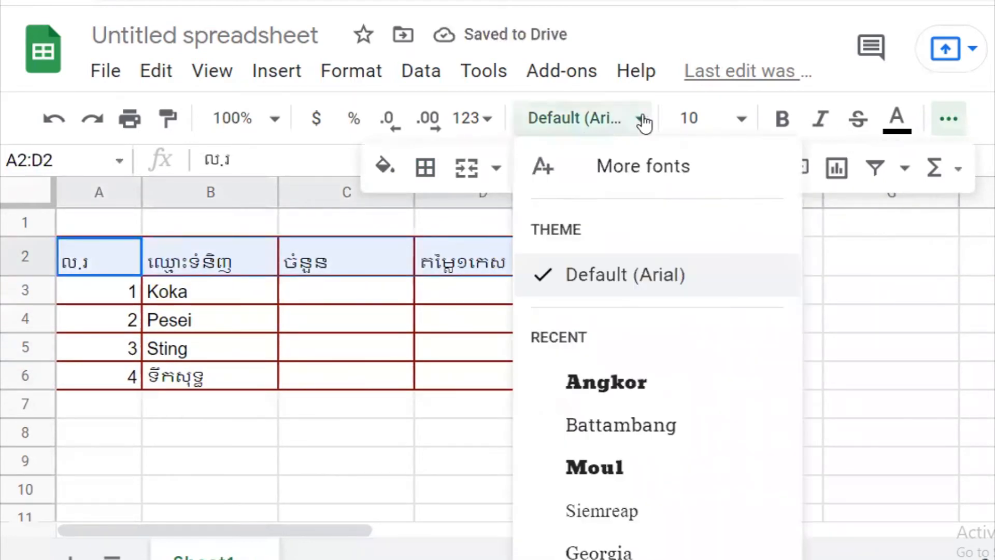
left_click(643, 382)
left_click(737, 356)
- Center the header cells A2:D2 horizontally and align them to the middle vertically
left_click_drag(85, 263, 444, 269)
left_click(539, 171)
left_click(573, 220)
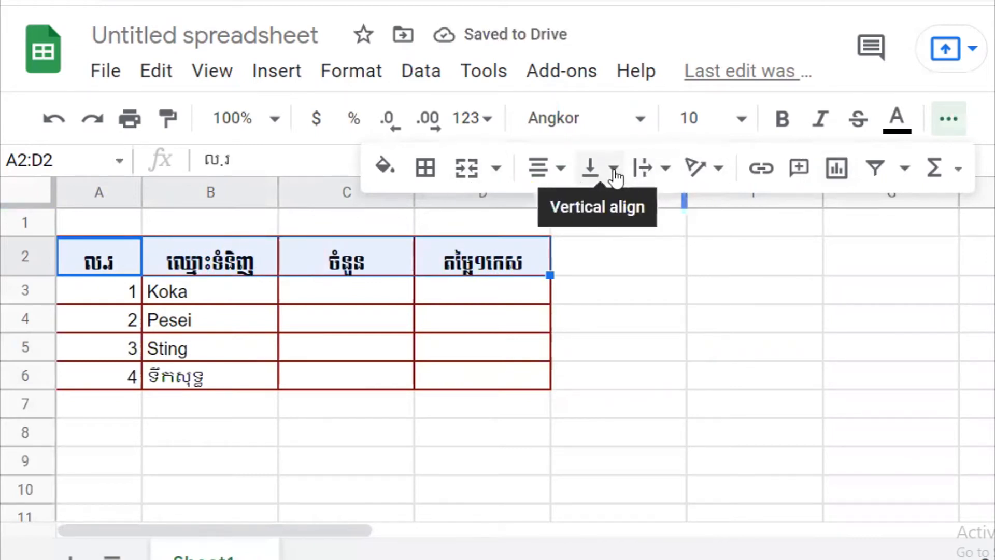
left_click(614, 176)
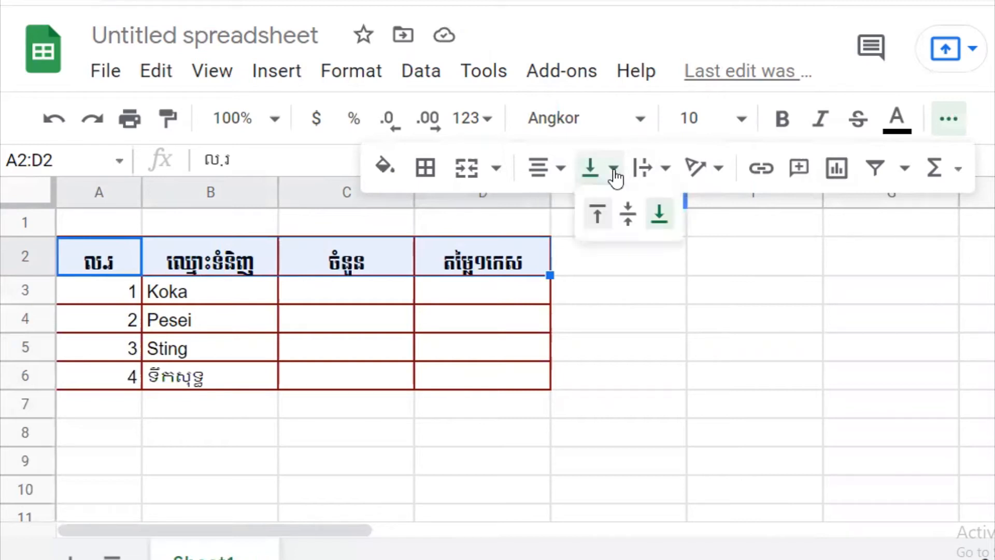
left_click(628, 218)
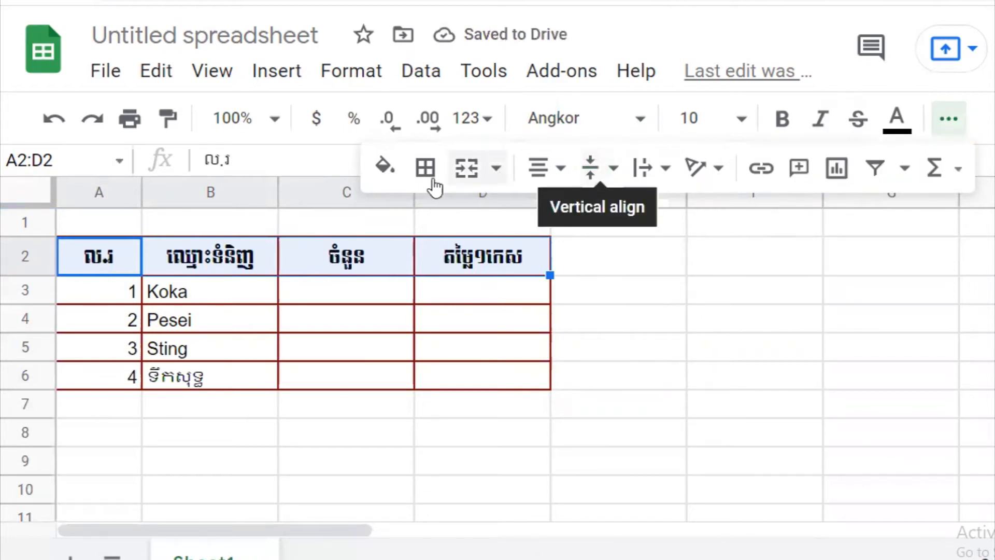
- Fill the header cells A2:D2 with very light orange and color their text blue
left_click(389, 176)
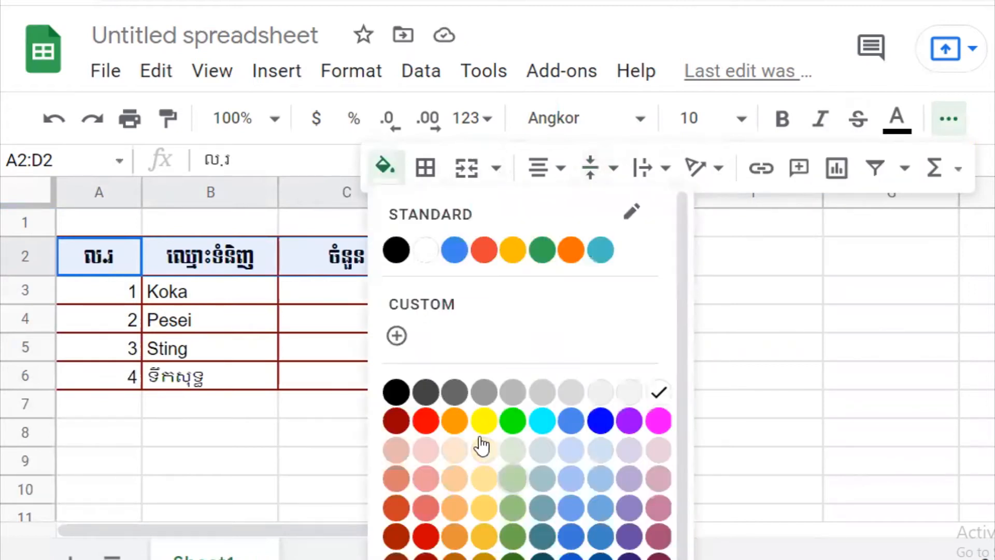
left_click(455, 451)
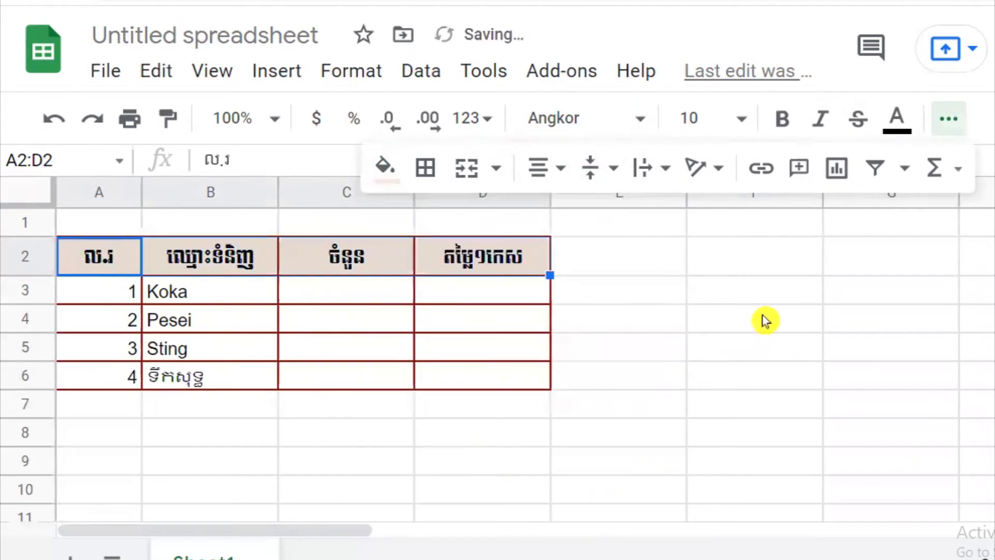
left_click(897, 124)
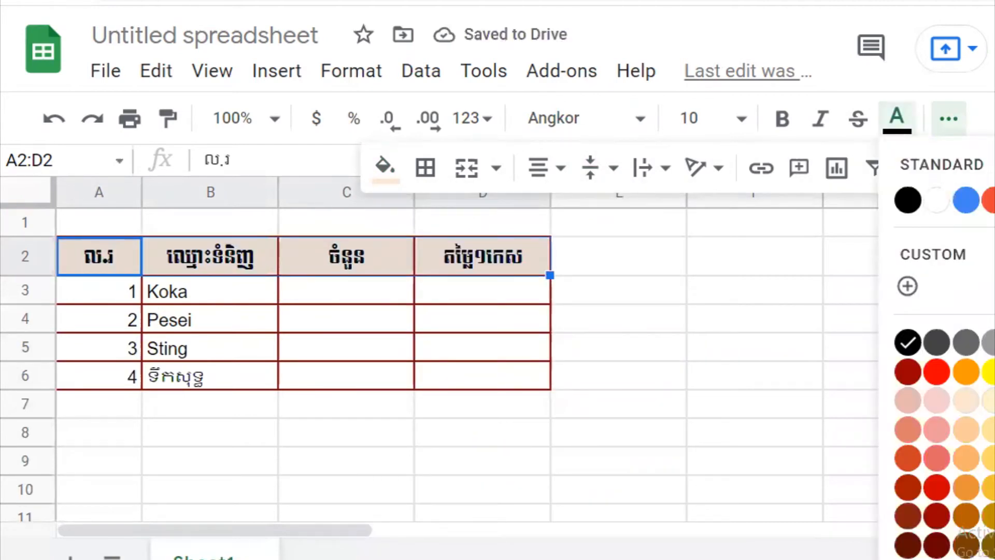
left_click(993, 372)
left_click(894, 121)
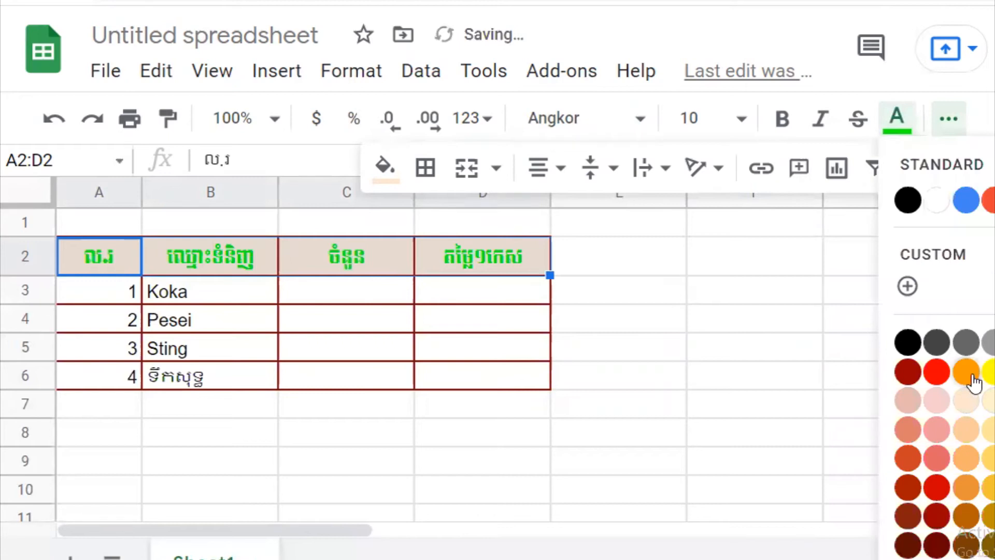
left_click(993, 371)
left_click(870, 373)
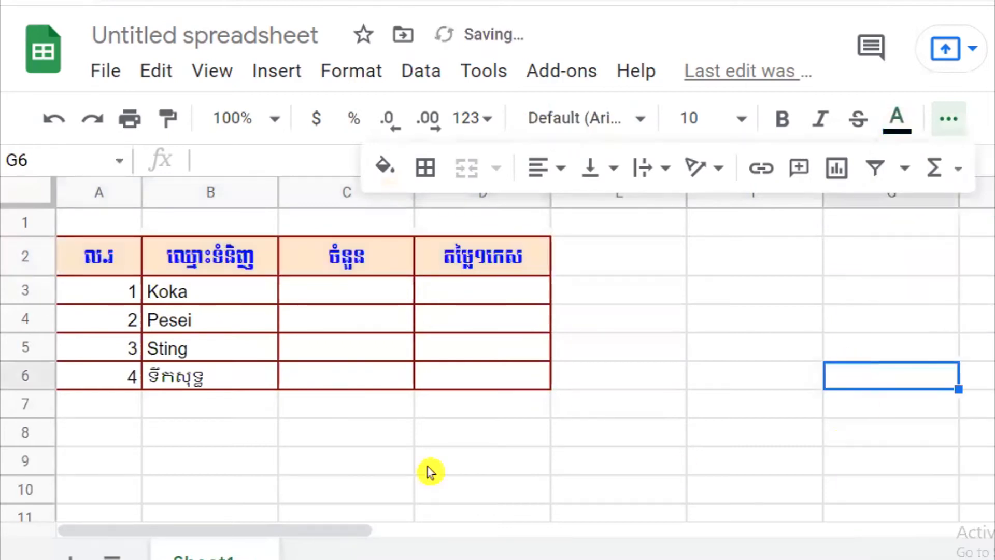
- Merge the cells A1:D1 above the table headers
left_click(93, 221)
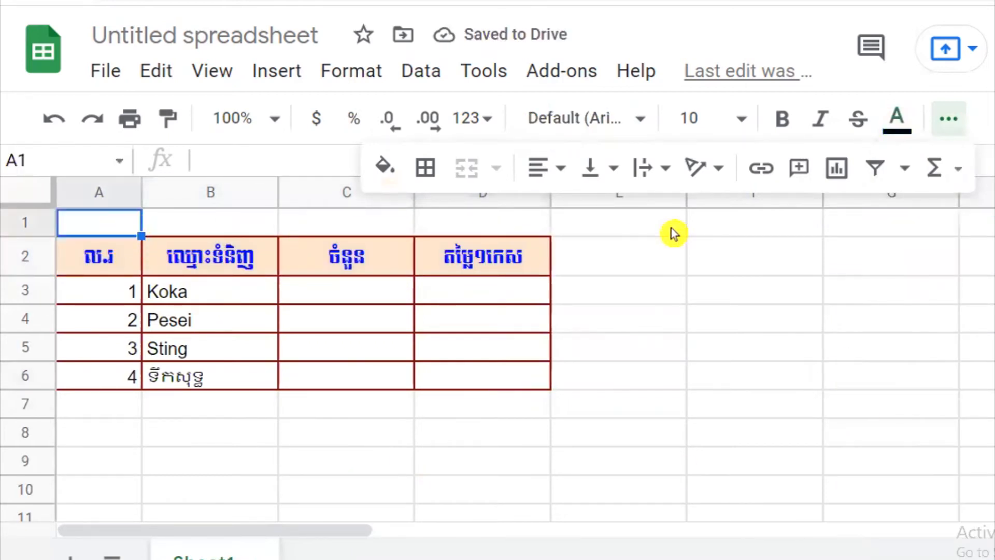
left_click(701, 228)
left_click_drag(85, 224, 513, 221)
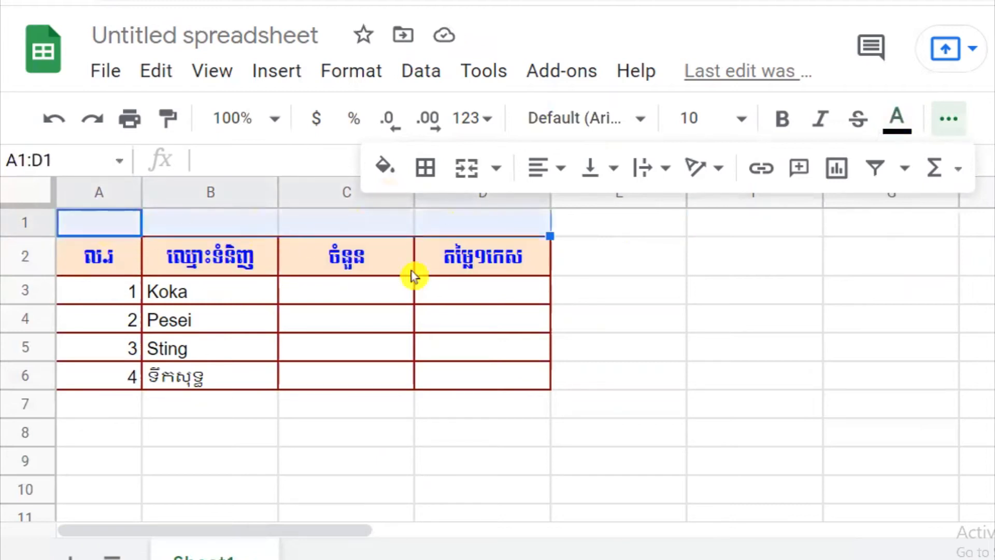
left_click(784, 288)
left_click_drag(99, 222, 541, 222)
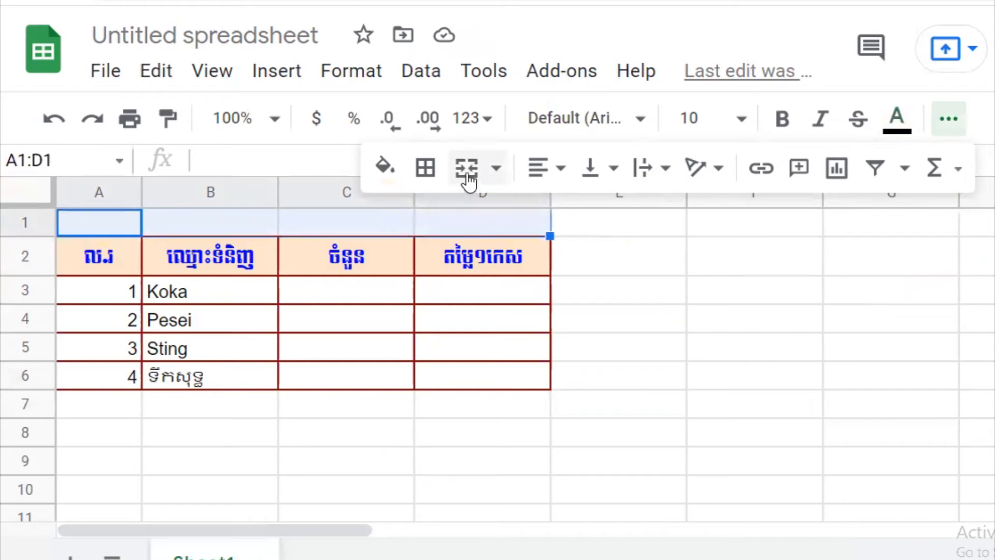
left_click(468, 174)
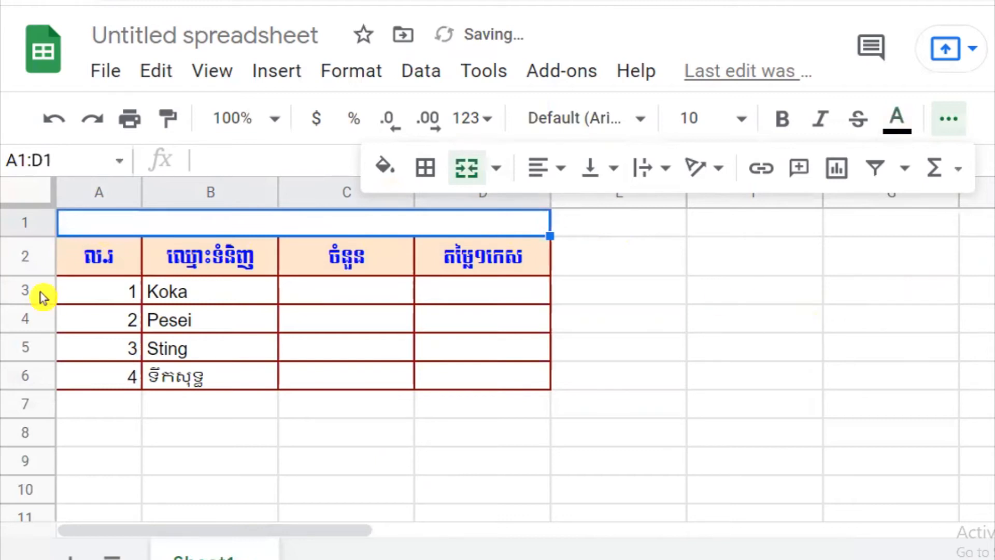
- Make row 1 taller and enter the title បញ្ជីឈ្មោះទំនិញ in the merged cell
left_click_drag(18, 237, 27, 255)
type("បញ្ជីឈ្មោះទំនិញ")
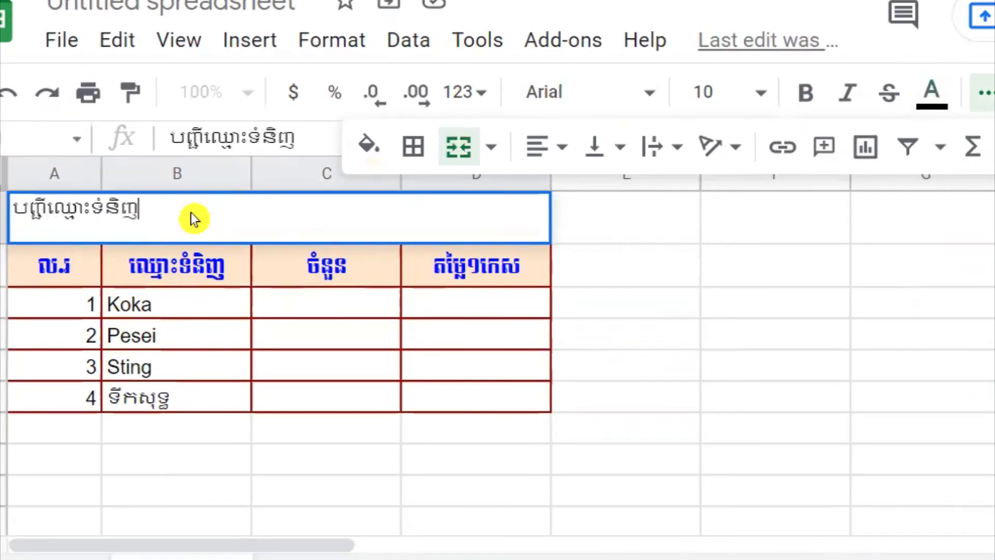
key("Return")
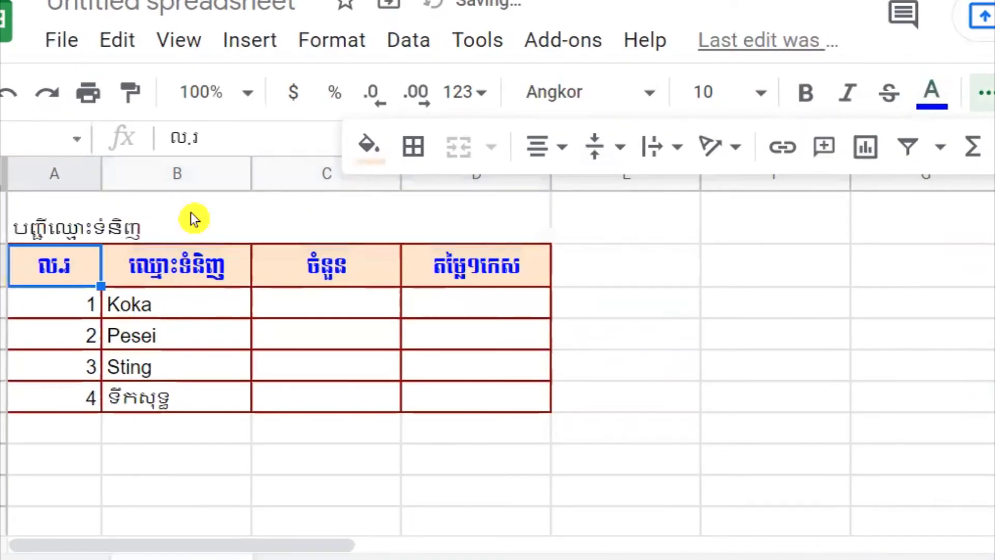
- Set the title in row 1 to the Moul font and center it horizontally and vertically
left_click(193, 210)
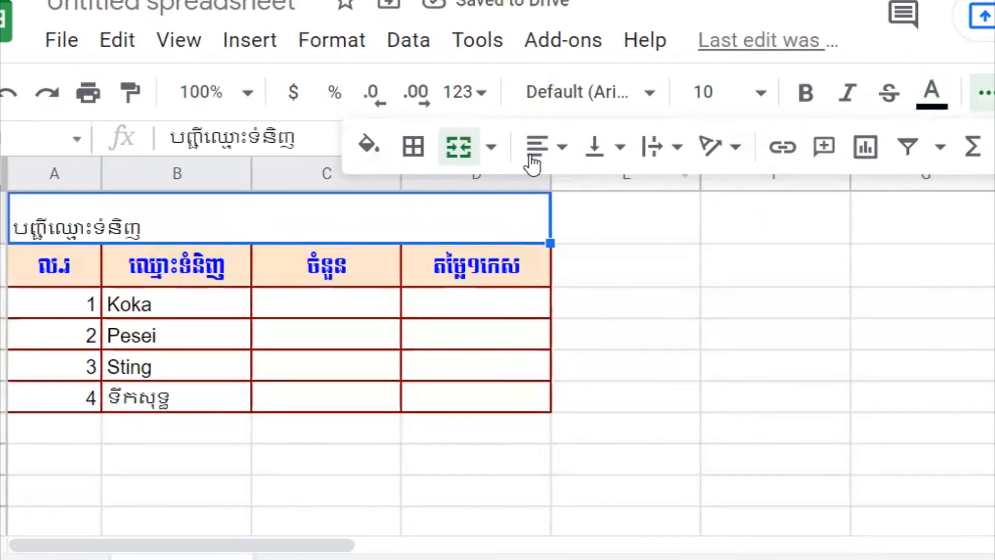
left_click(585, 94)
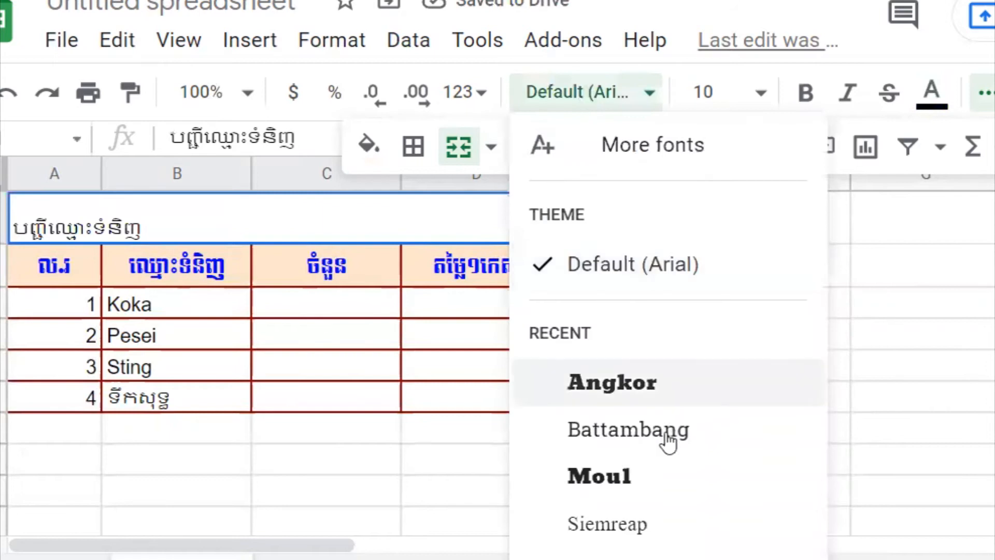
left_click(658, 484)
left_click(557, 150)
left_click(577, 195)
left_click(611, 153)
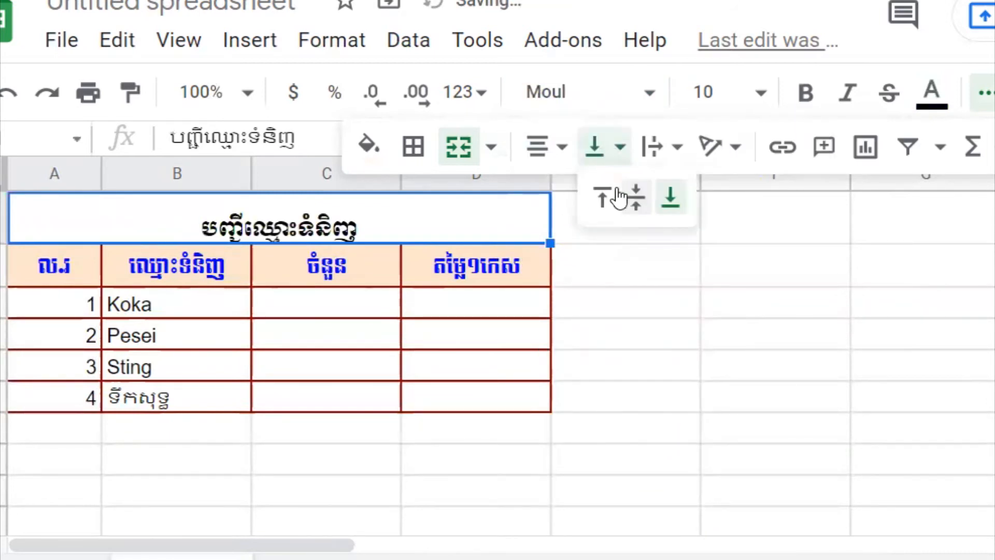
left_click(633, 200)
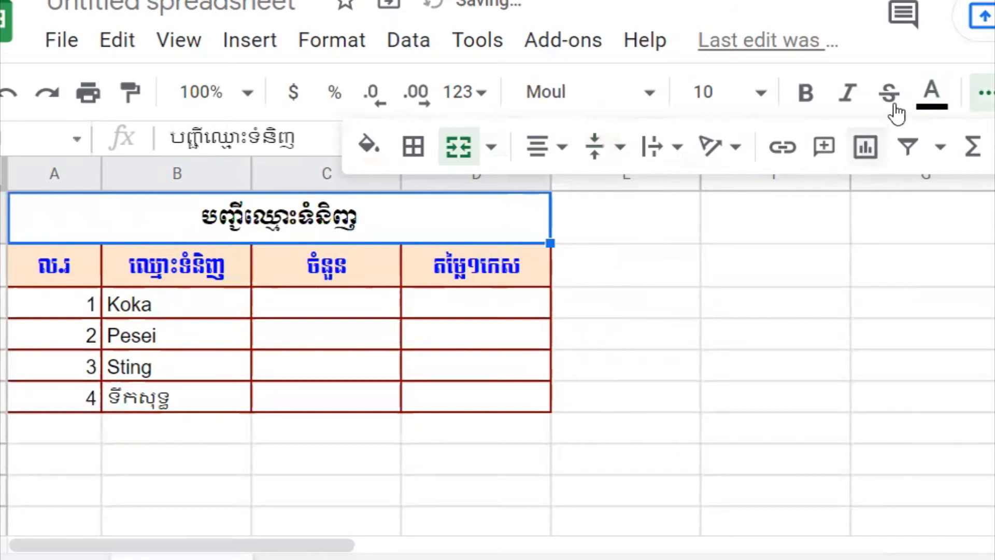
- Fill the merged title cell with light orange and color its text dark maroon
left_click(368, 145)
left_click(438, 495)
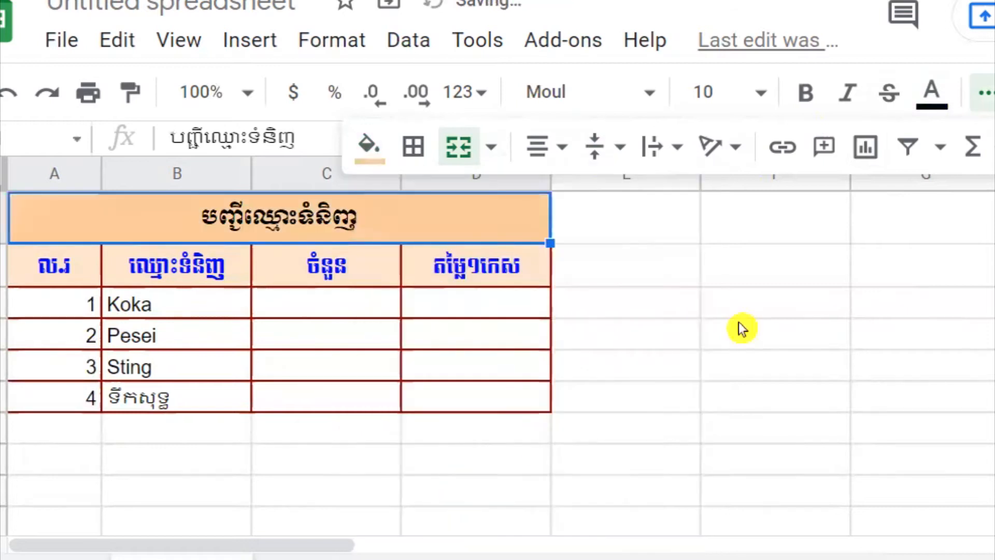
left_click(941, 96)
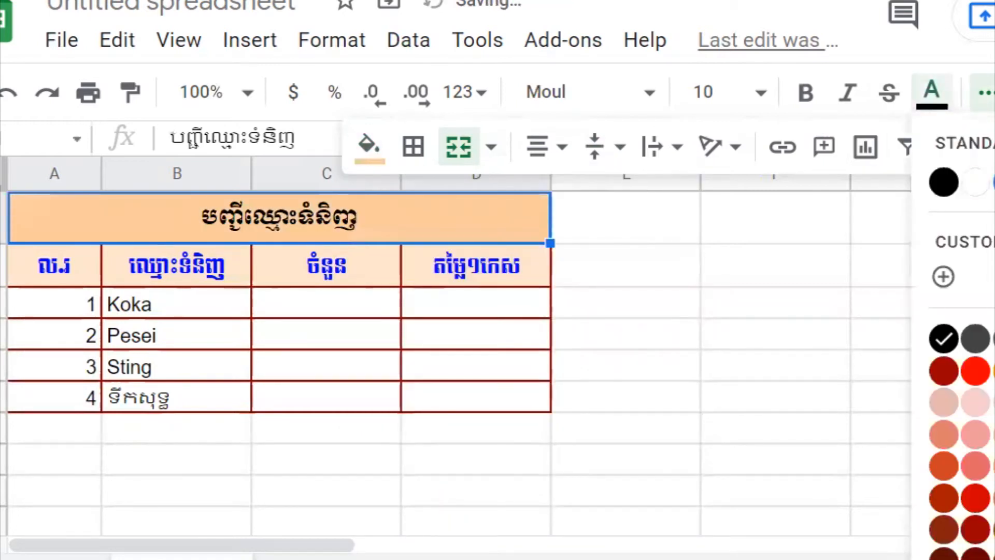
left_click(991, 557)
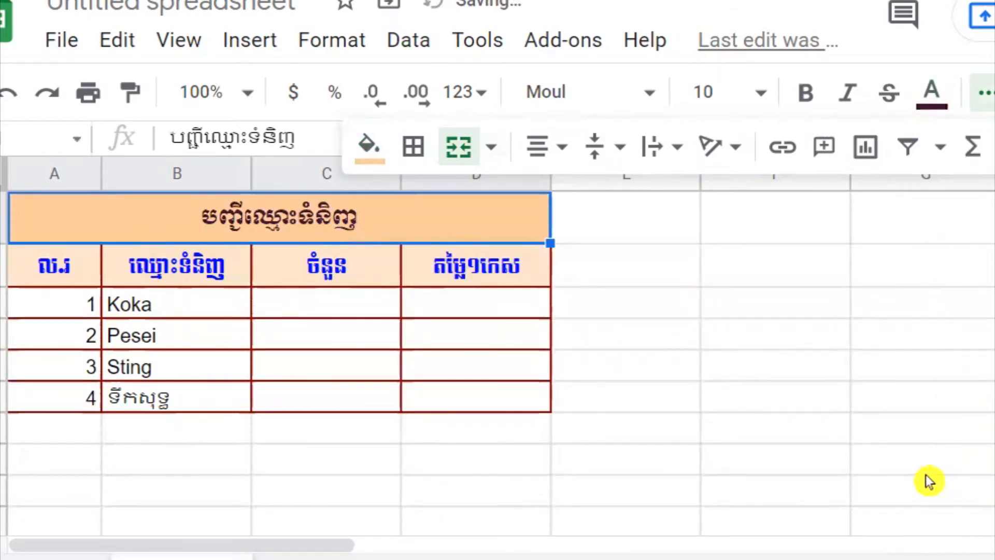
left_click(915, 466)
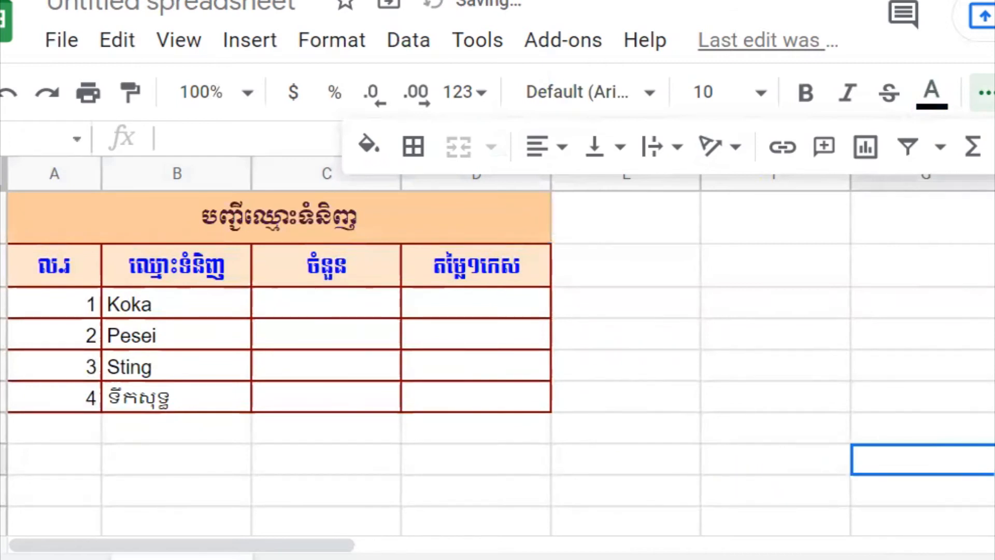
left_click(383, 341)
left_click(845, 346)
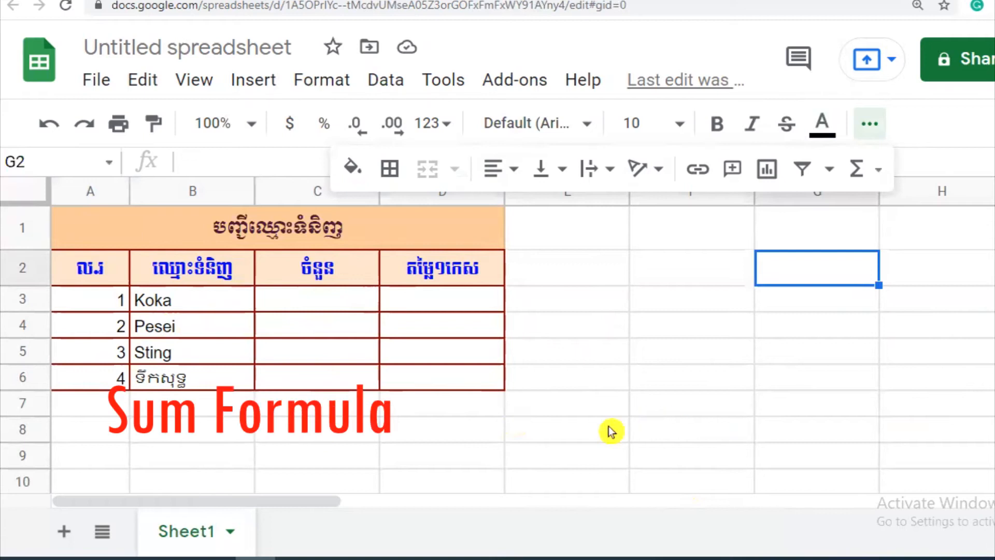
left_click(612, 459)
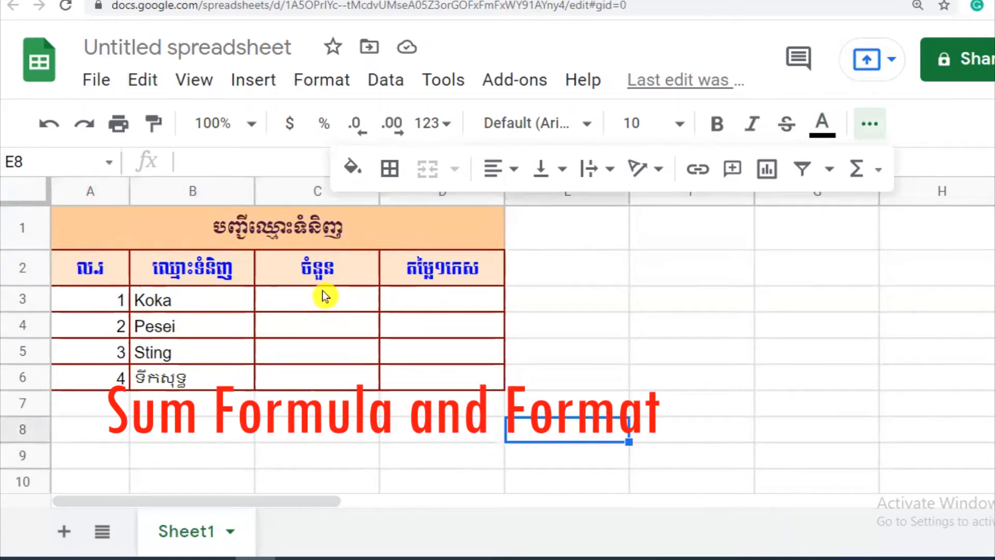
left_click_drag(322, 290, 320, 363)
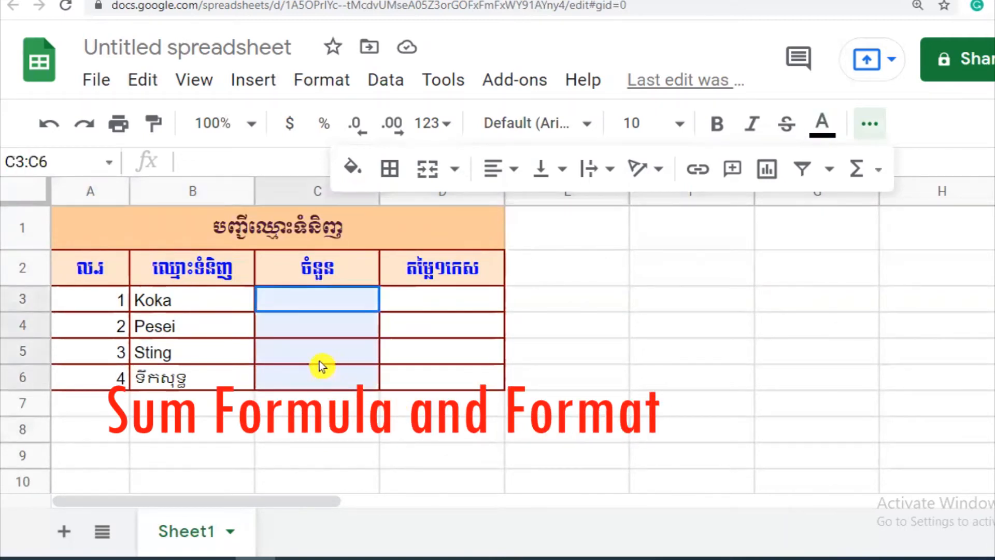
left_click(144, 303)
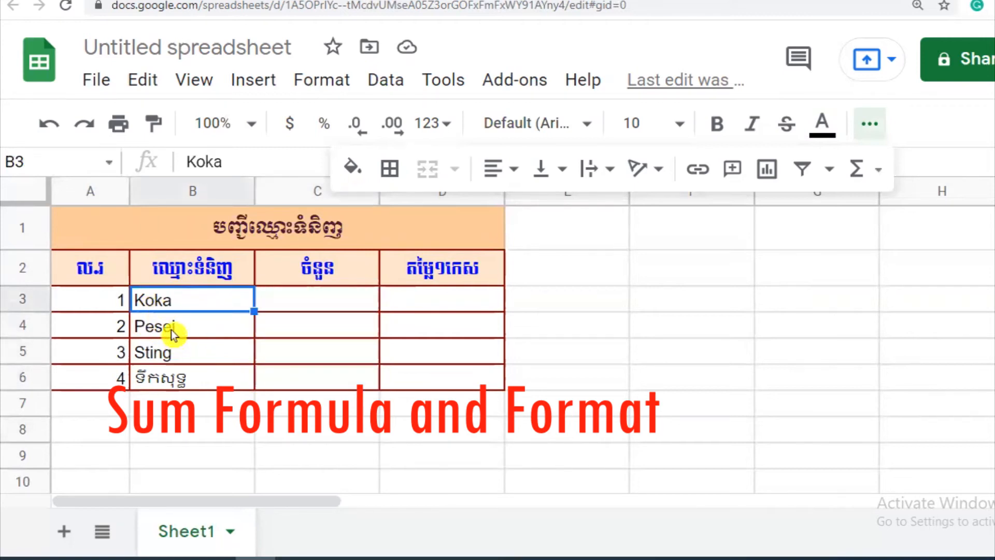
left_click(338, 369)
left_click(327, 294)
left_click_drag(326, 352, 333, 382)
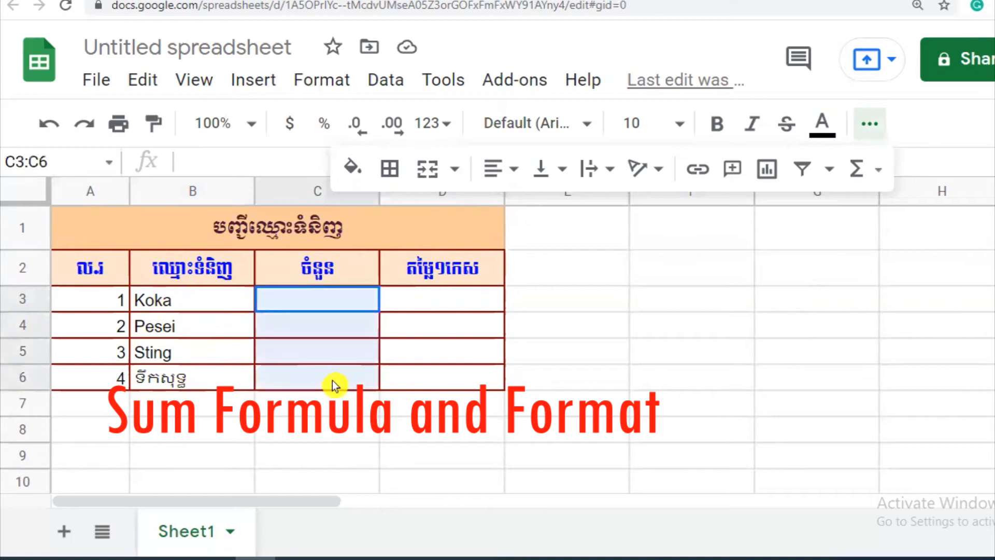
left_click(688, 384)
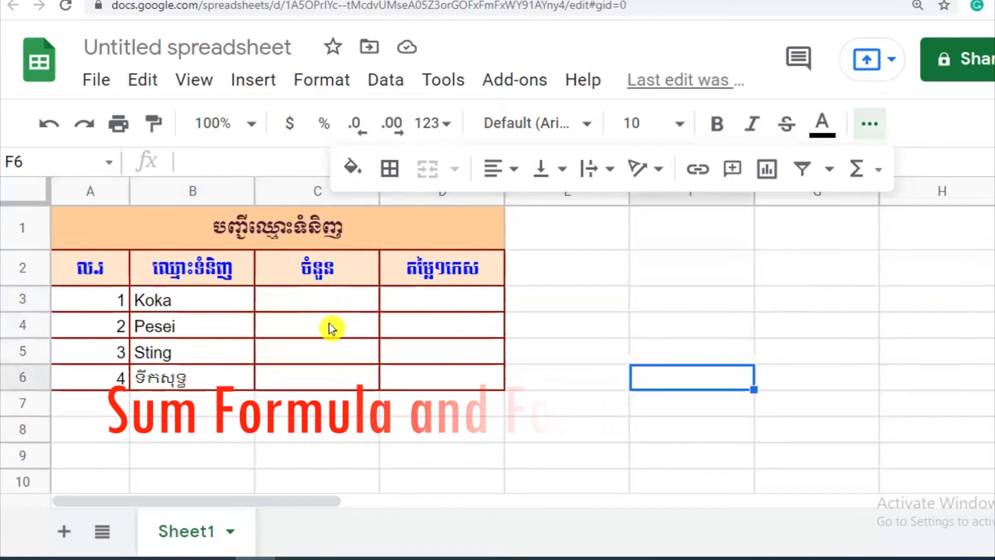
left_click_drag(327, 298, 345, 384)
left_click(683, 347)
left_click(286, 274)
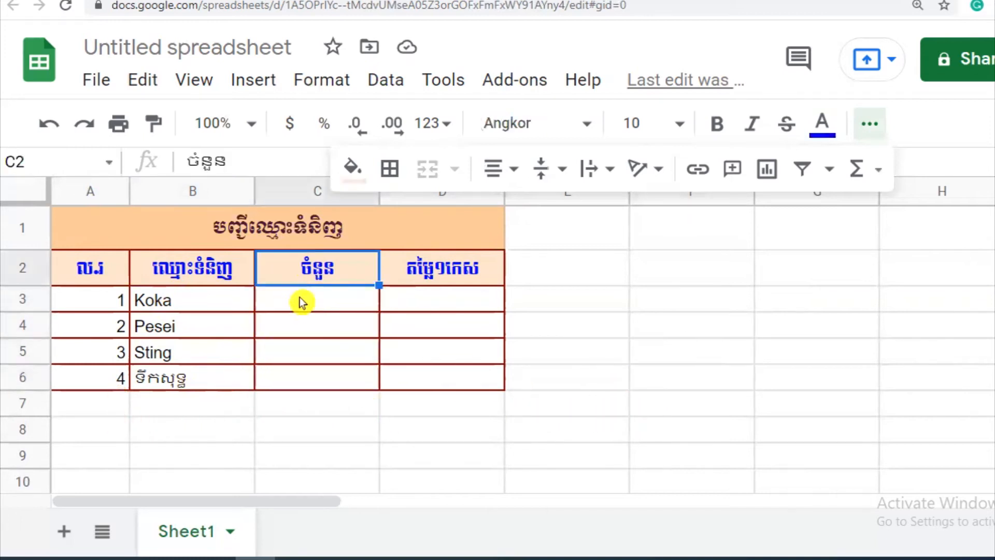
- Enter the quantities 24, 30, 40 and 50 in cells C3 to C6 for the four products
left_click(307, 299)
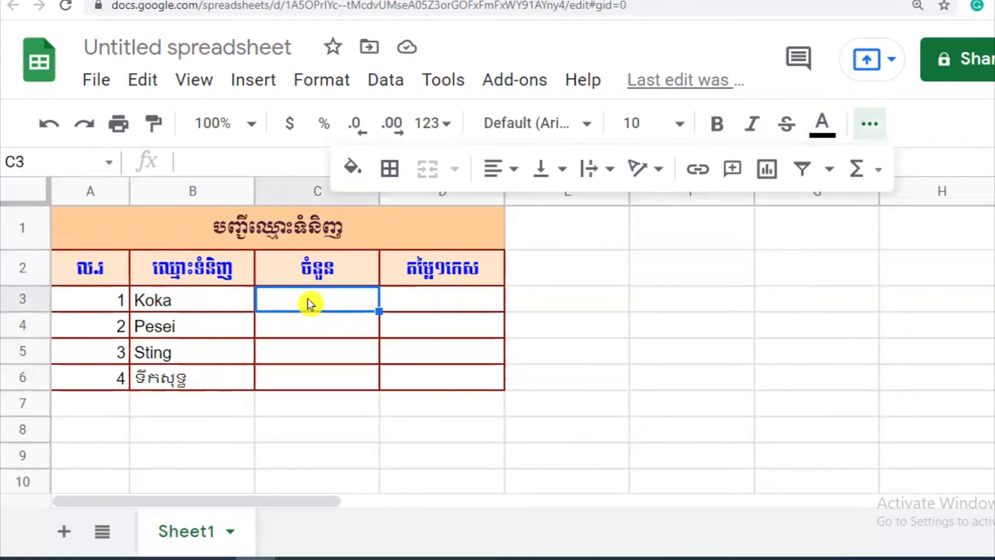
type("24")
left_click(632, 376)
left_click(346, 325)
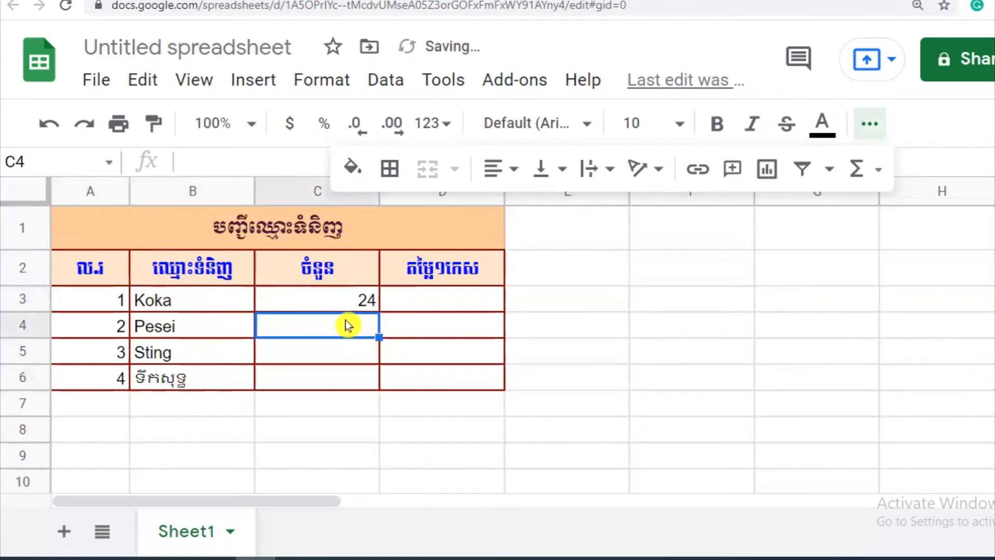
type("30")
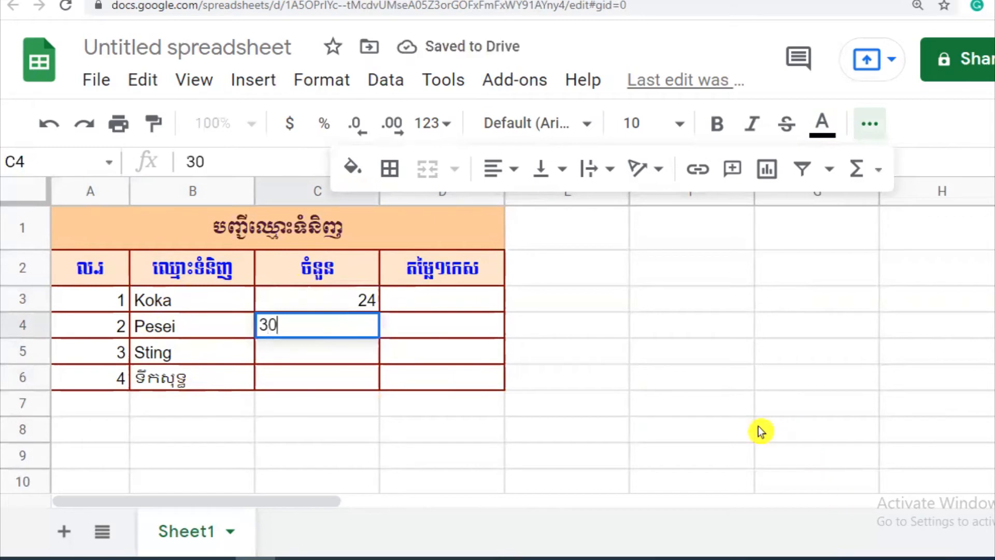
left_click(760, 431)
left_click(337, 359)
type("40")
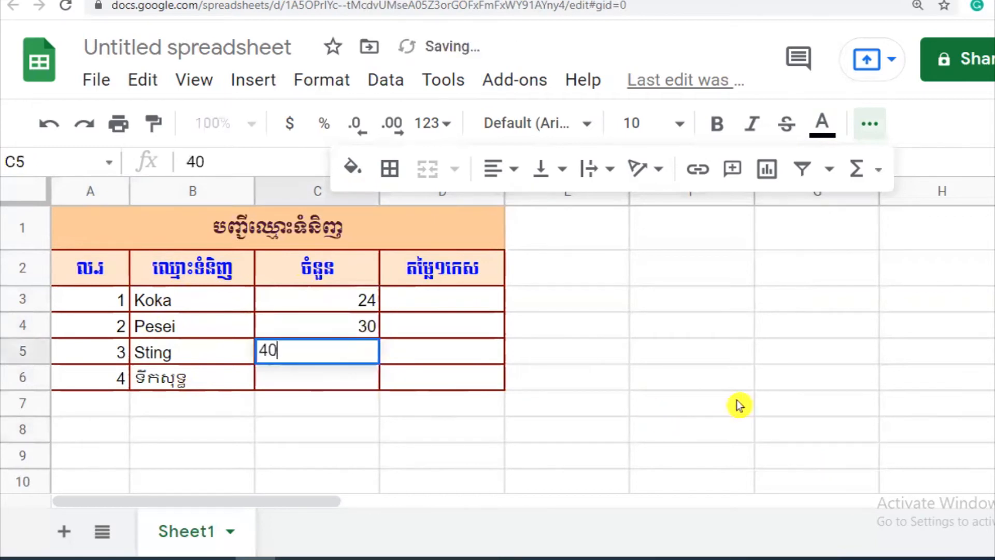
left_click(739, 405)
left_click(342, 380)
type("50")
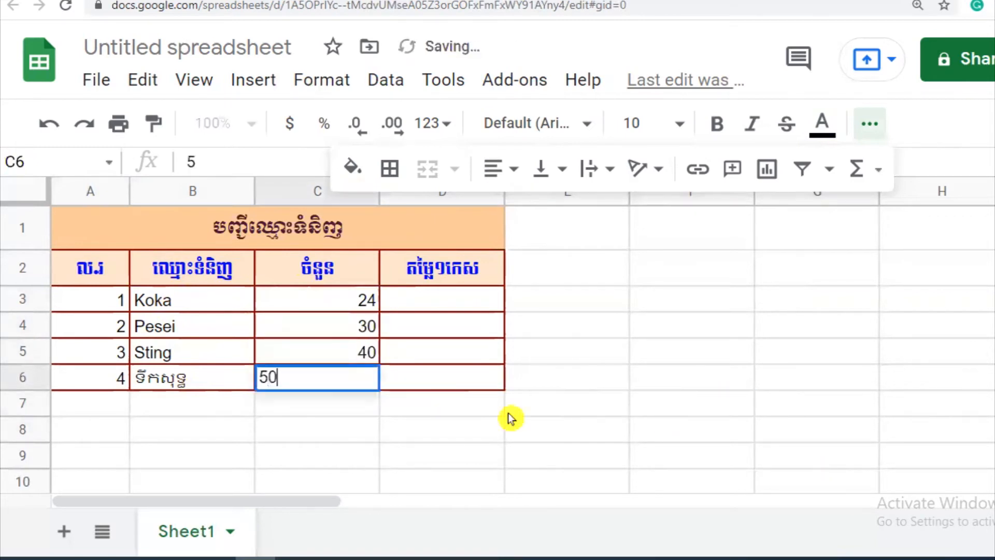
left_click(715, 402)
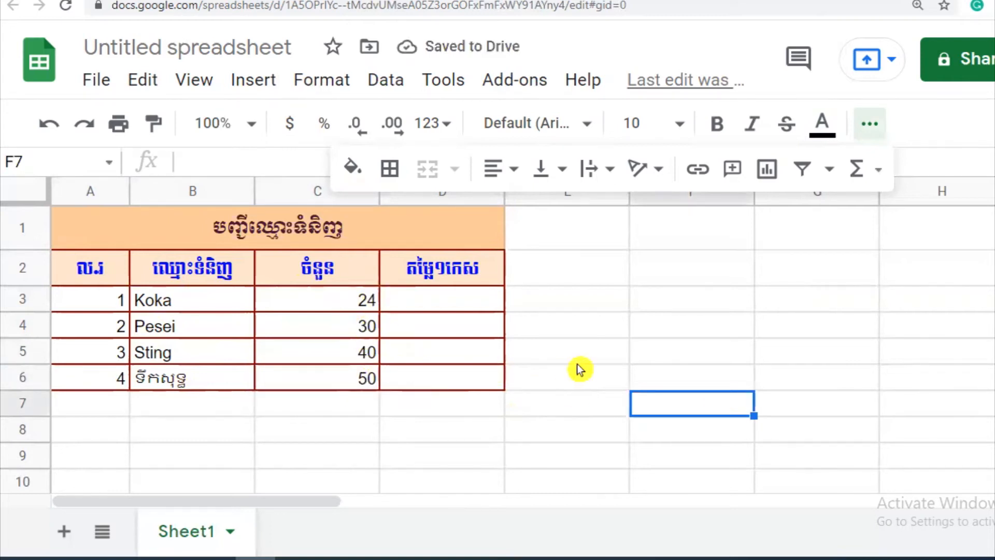
left_click(342, 305)
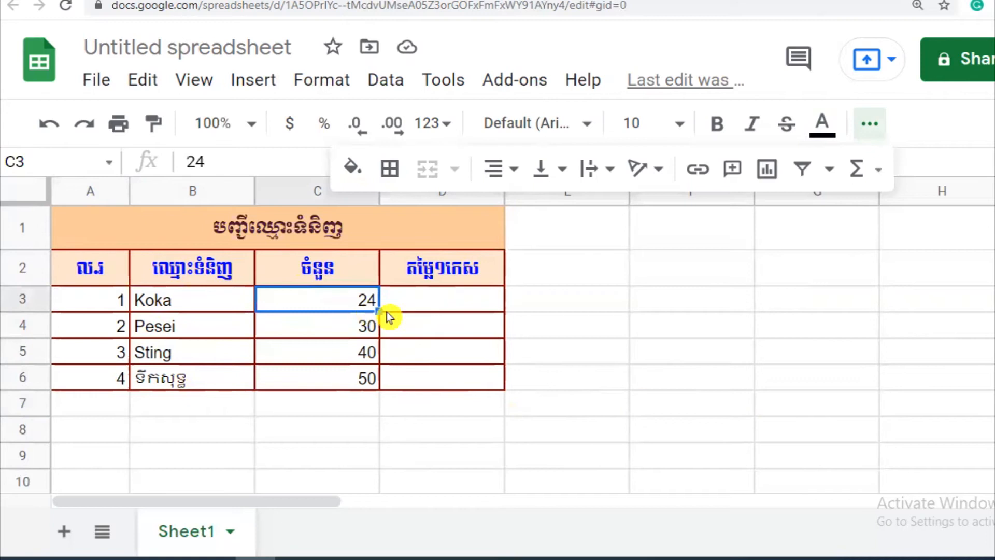
left_click(775, 331)
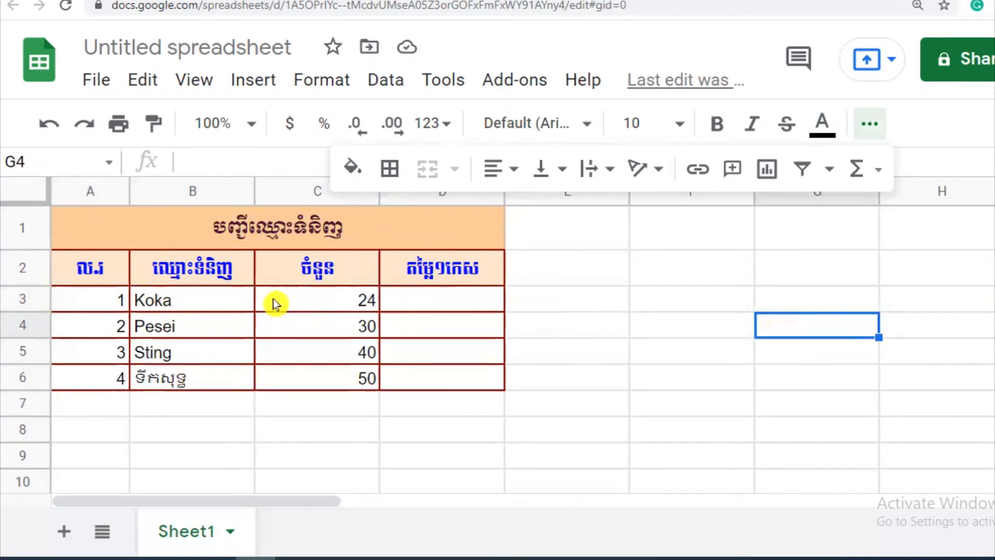
- Apply the custom number format 0 "កេស" to the quantities in C3:C6
left_click_drag(288, 307, 296, 376)
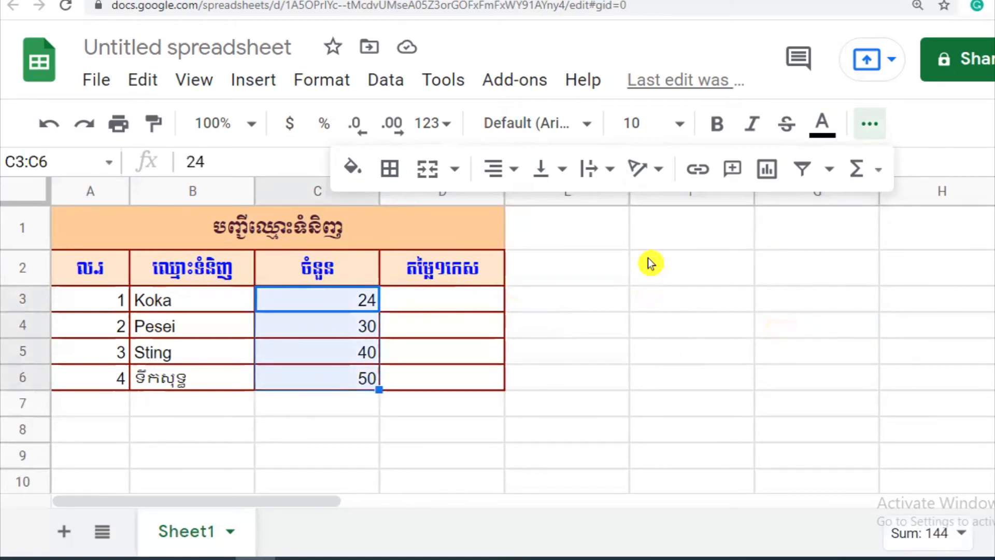
left_click(327, 87)
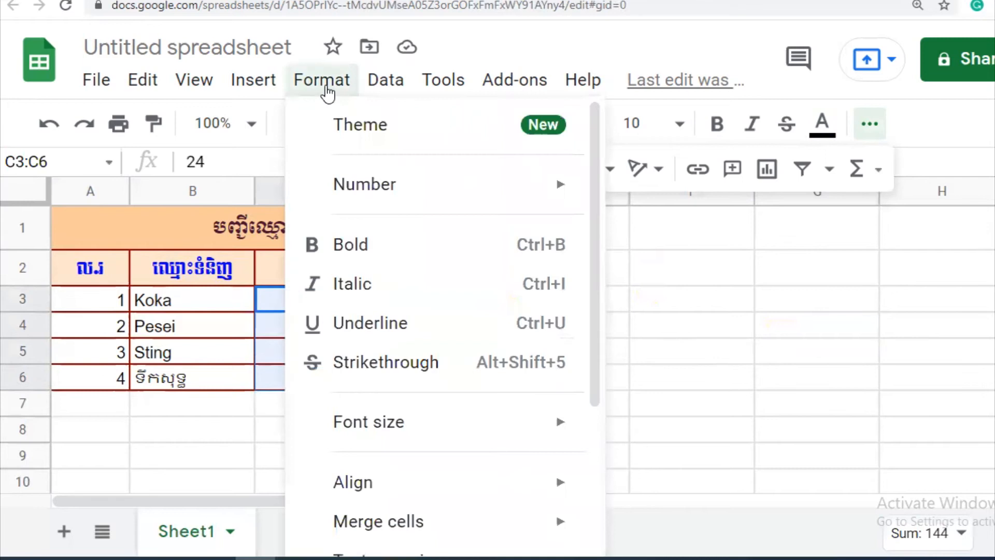
mouse_move(356, 199)
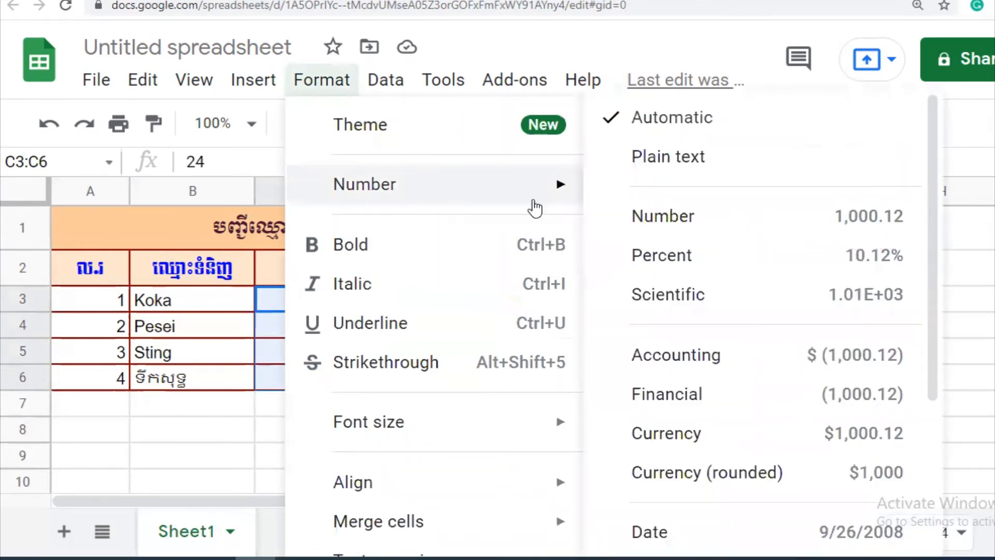
scroll(782, 436, "down", 2)
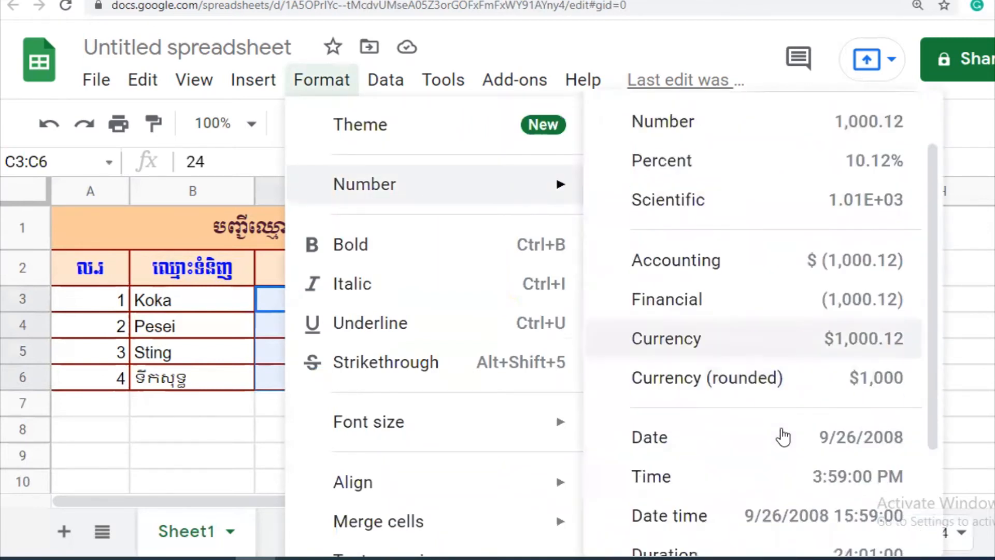
scroll(782, 437, "down", 1)
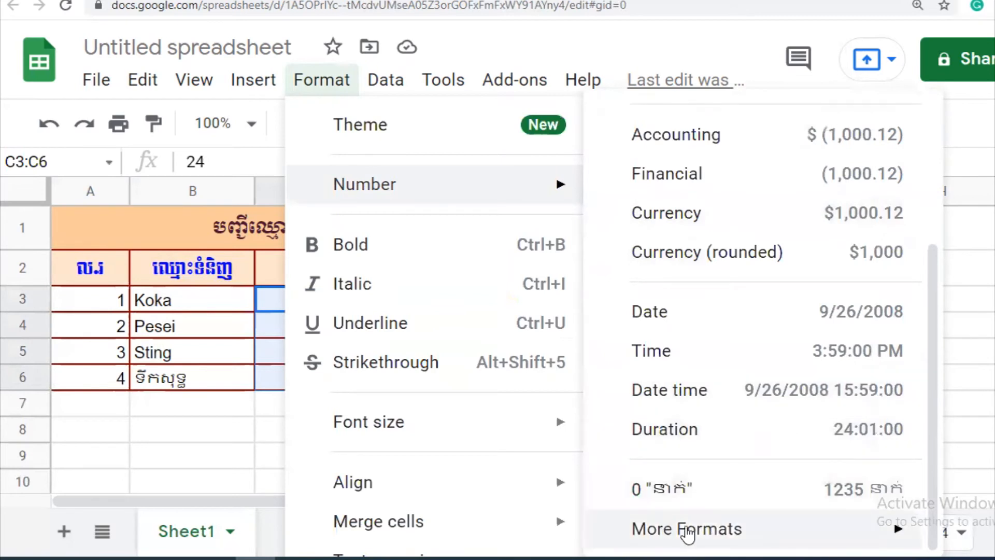
mouse_move(694, 534)
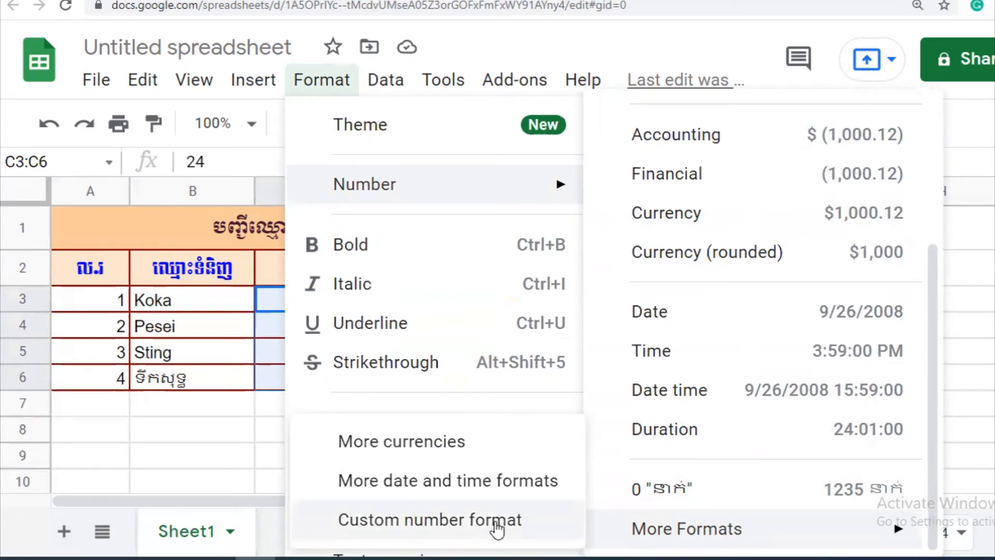
left_click(496, 529)
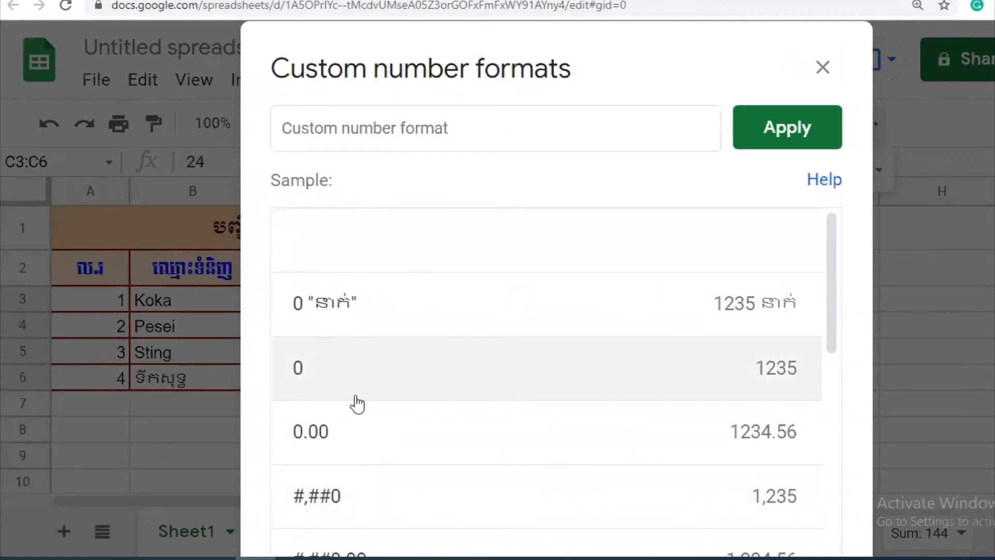
left_click(351, 364)
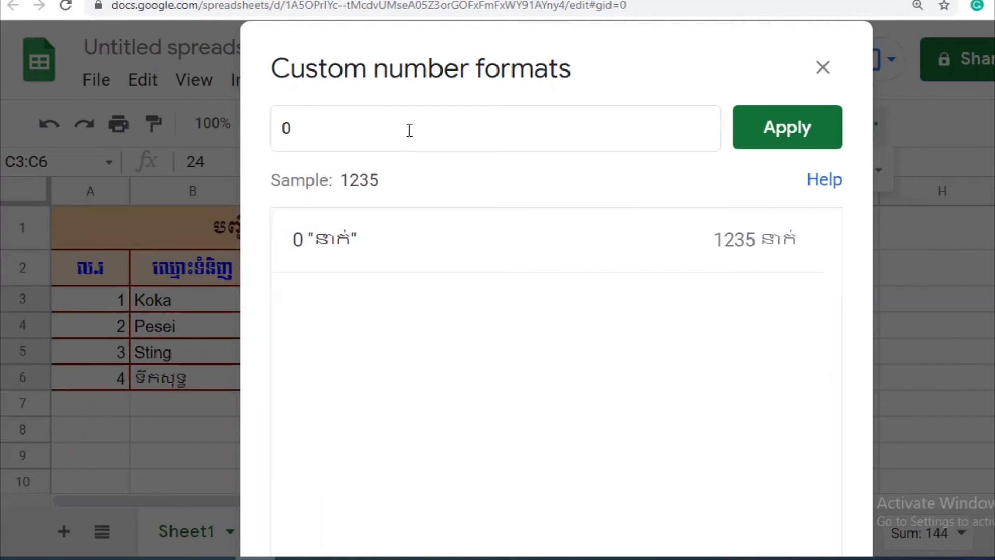
type("\"")
key("BackSpace")
type("\"")
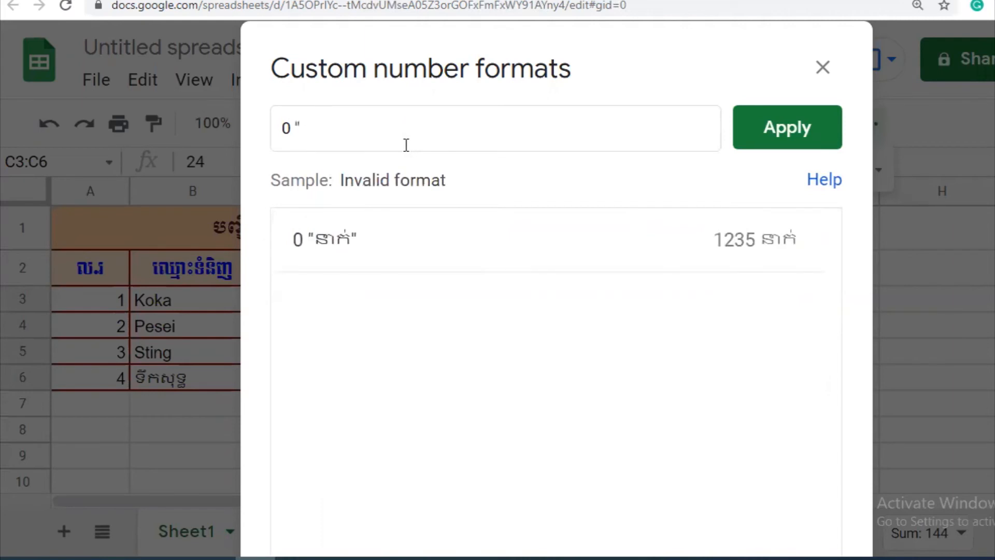
type("ន")
key("BackSpace")
type("ន")
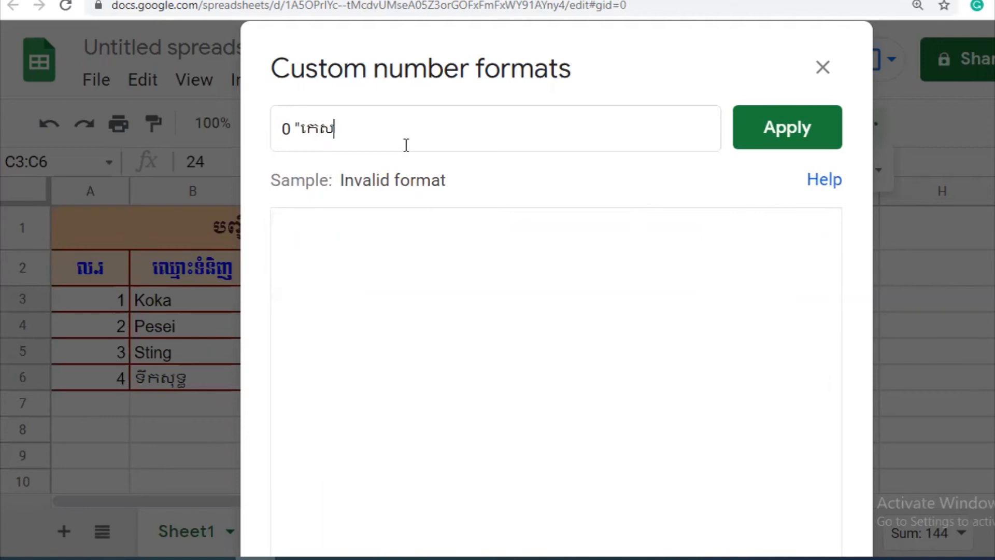
type("\"")
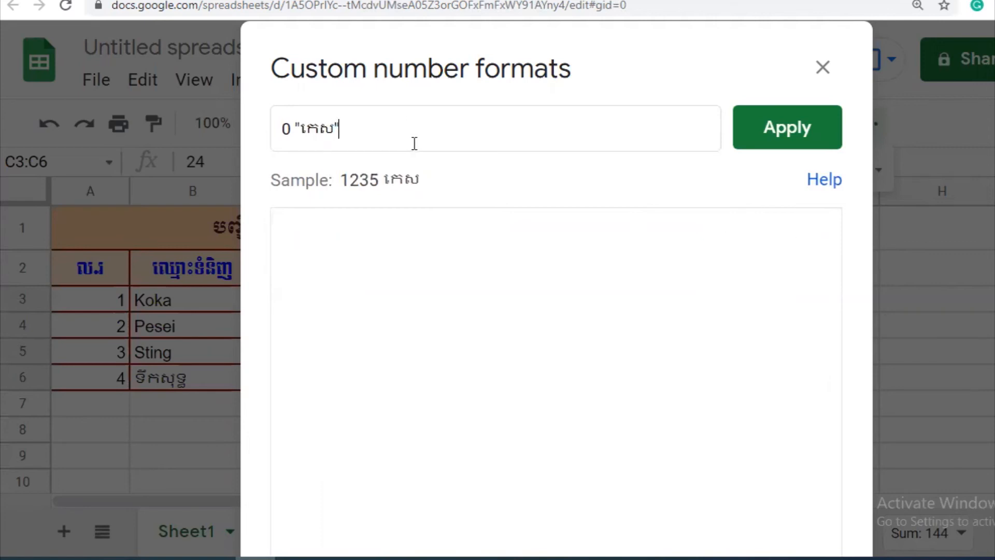
left_click(788, 128)
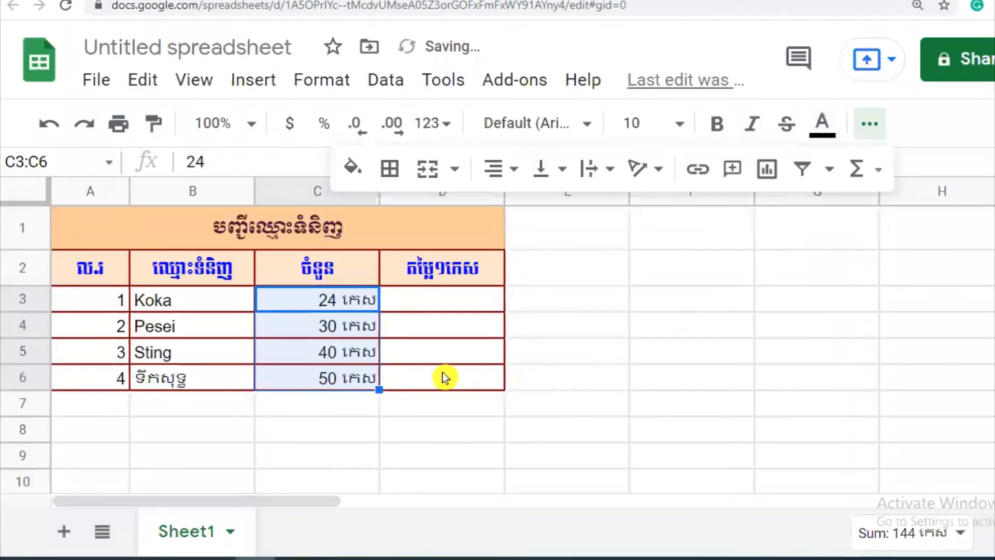
- Center the quantities in C3:C6 horizontally
left_click(509, 175)
left_click(527, 228)
left_click(603, 326)
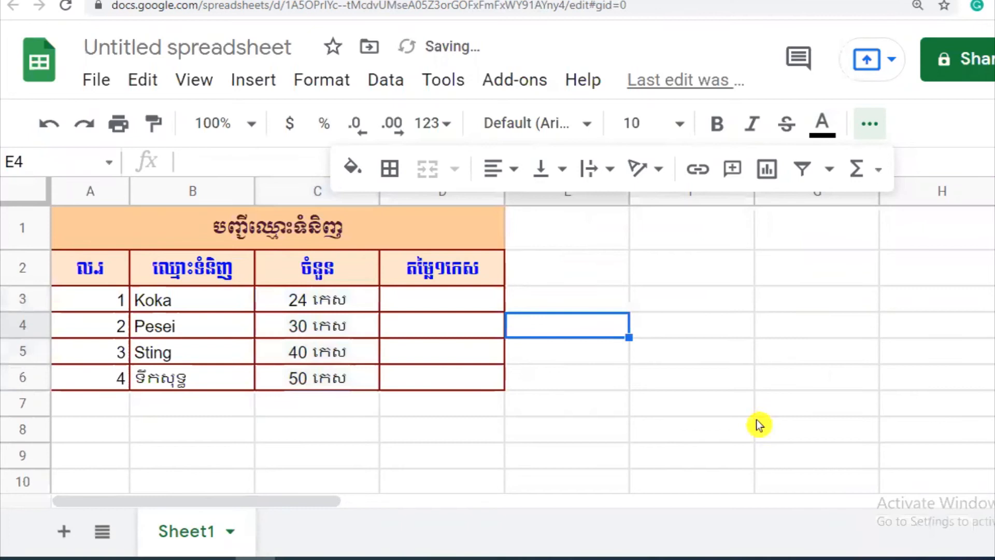
left_click(725, 455)
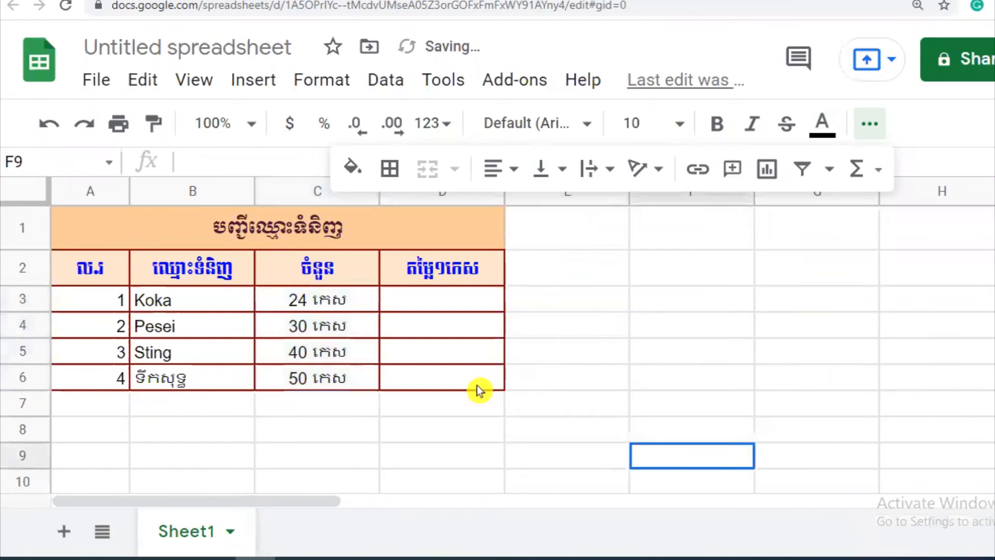
left_click(463, 303)
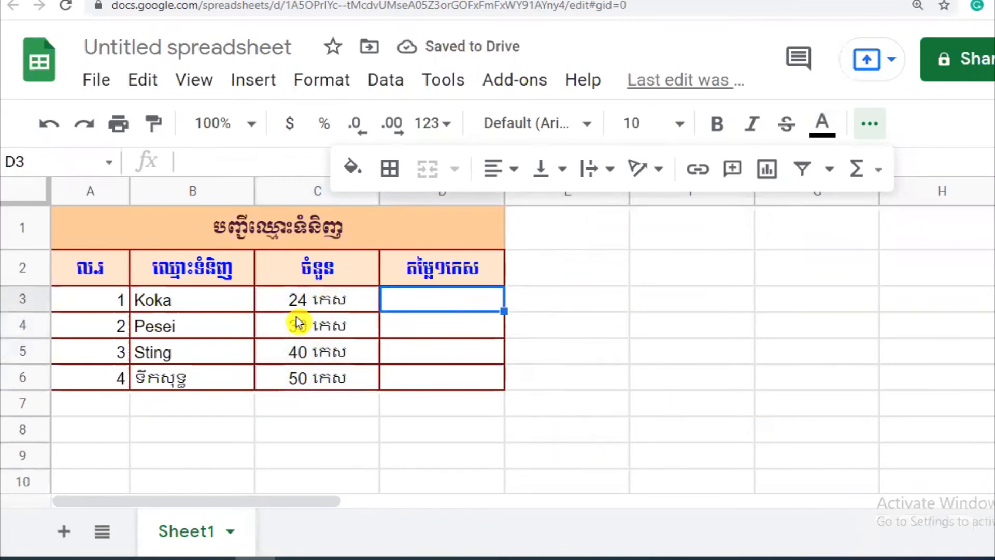
left_click(443, 333)
left_click(434, 299)
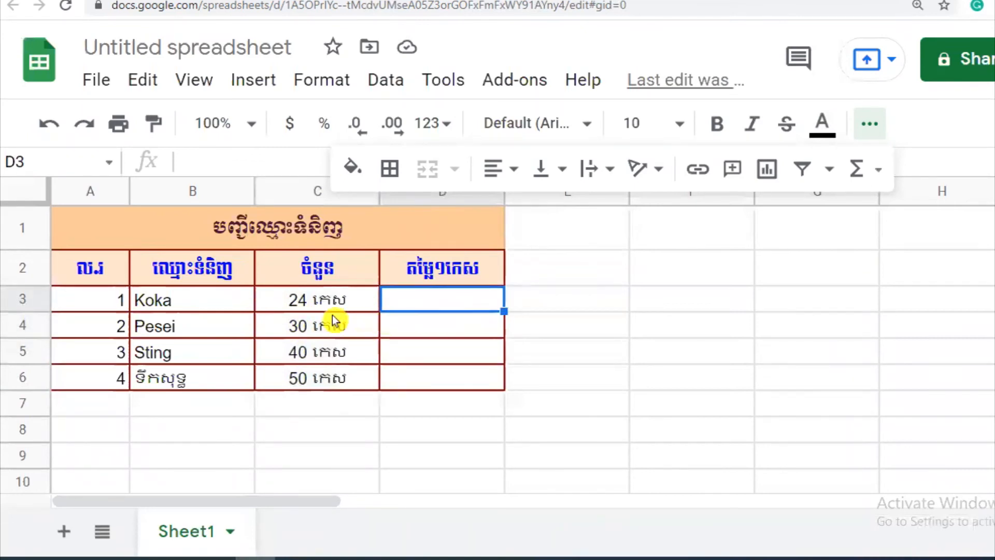
left_click(701, 324)
left_click(455, 299)
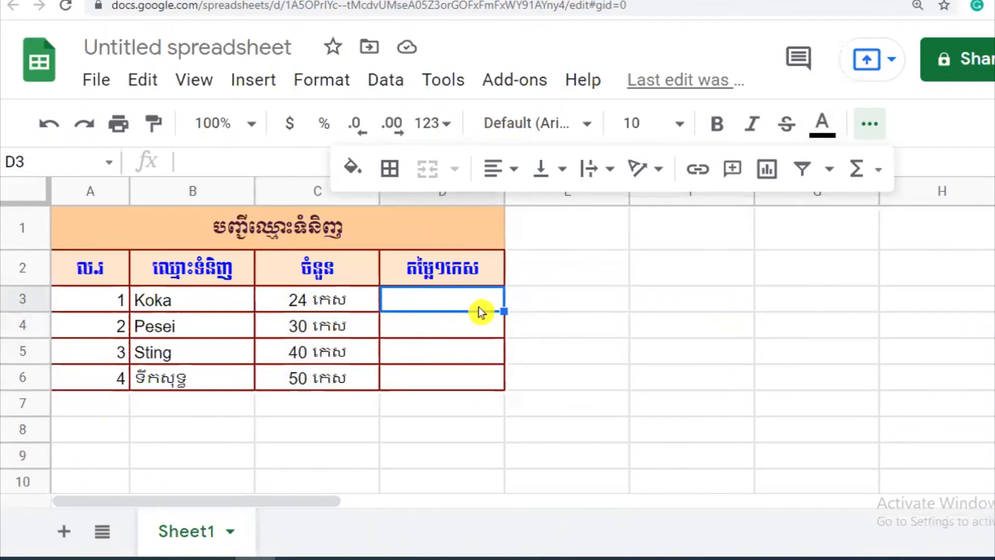
left_click(659, 308)
- Enter the prices per case 10, 30, 25 and 24 in cells D3 to D6 for the four products
left_click(455, 299)
type("5")
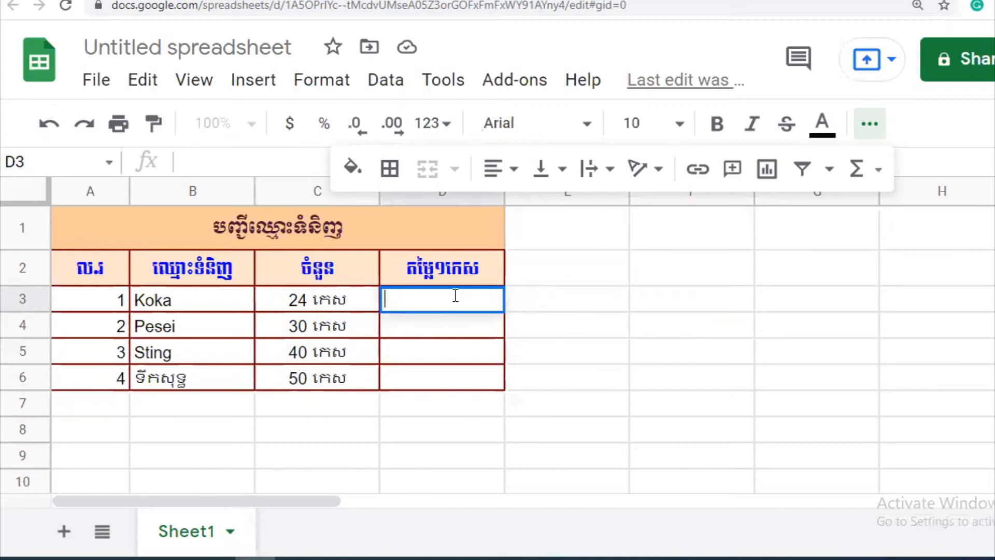
type("10")
left_click(726, 426)
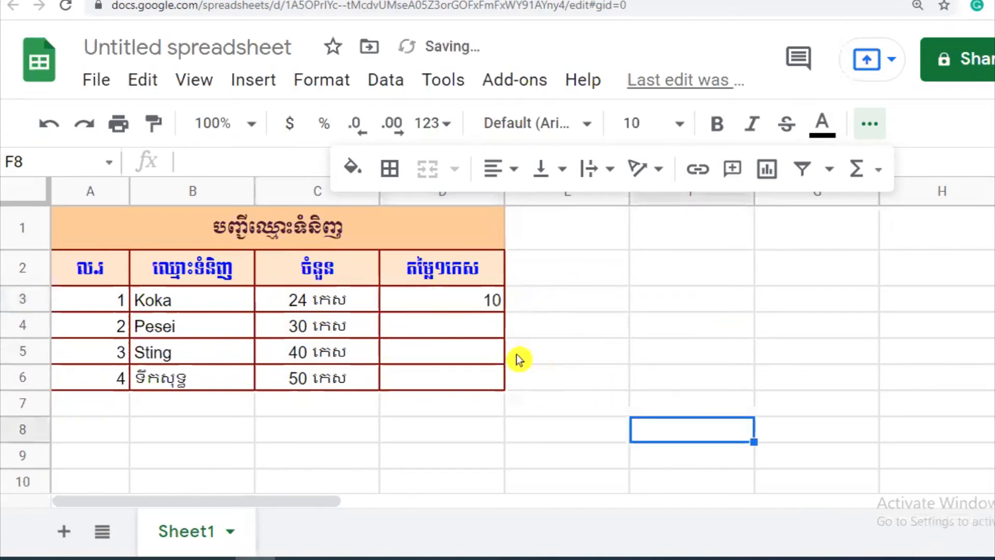
left_click(465, 323)
type("30")
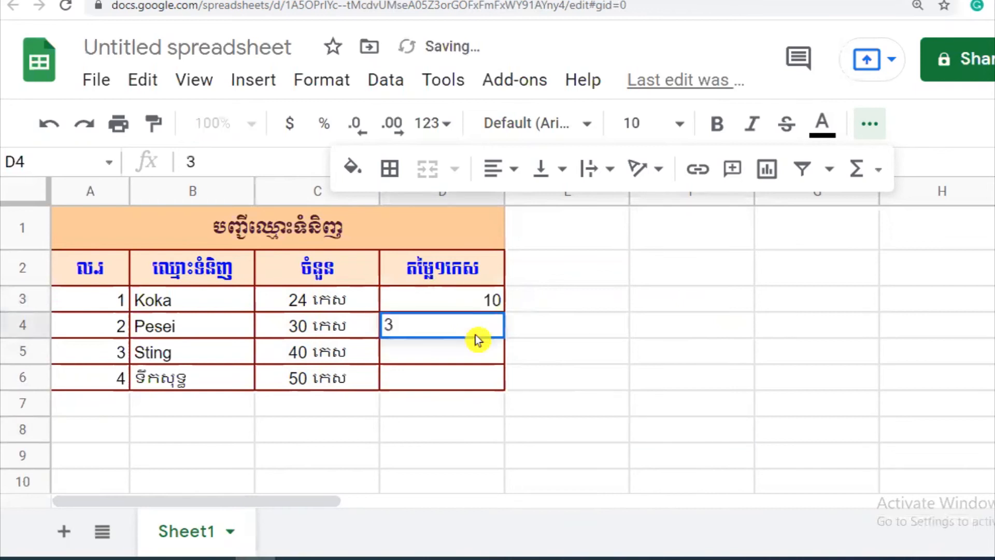
left_click(879, 410)
left_click(471, 358)
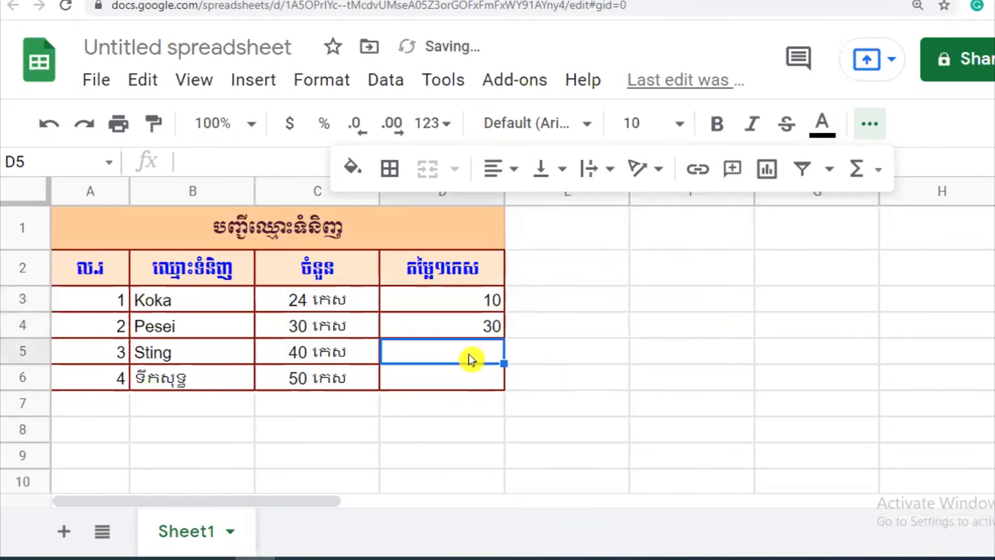
type("25")
left_click(738, 386)
left_click(485, 382)
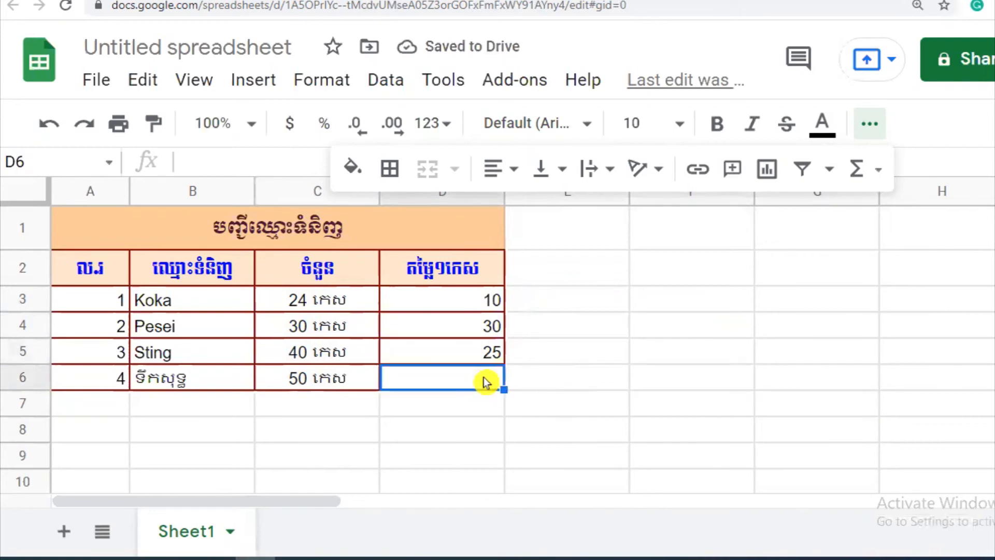
type("24")
left_click(887, 433)
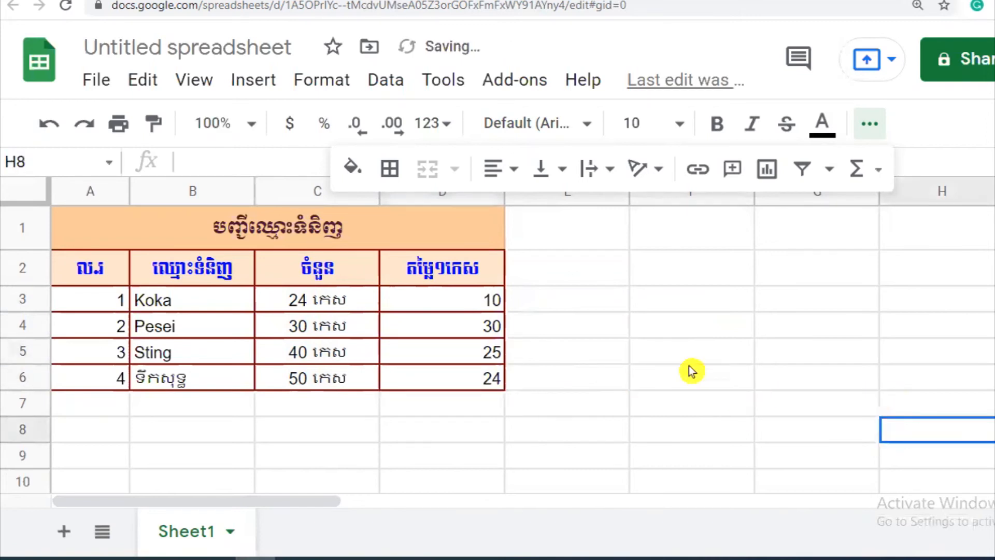
left_click(735, 339)
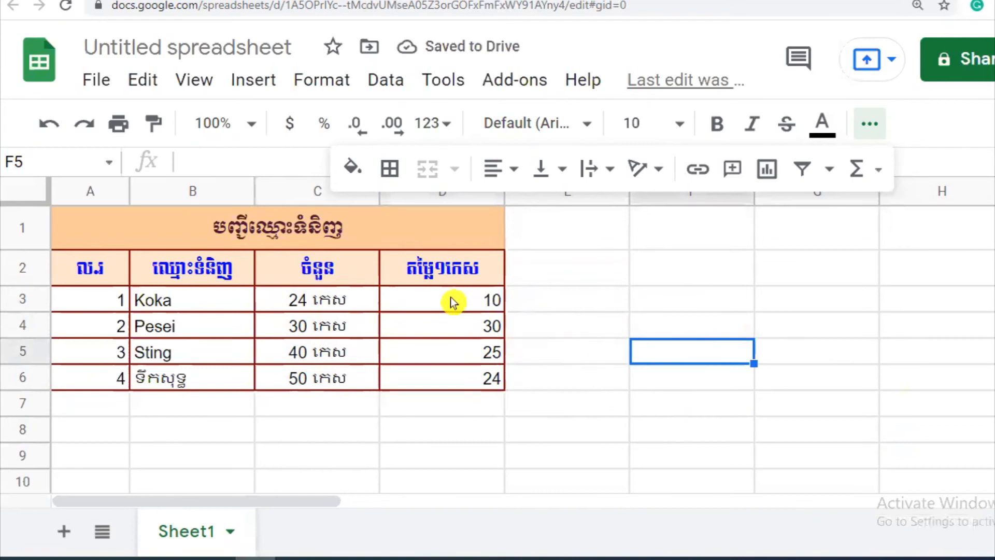
- Apply the custom number format 0 $ to the prices in D3:D6
left_click_drag(452, 305, 473, 384)
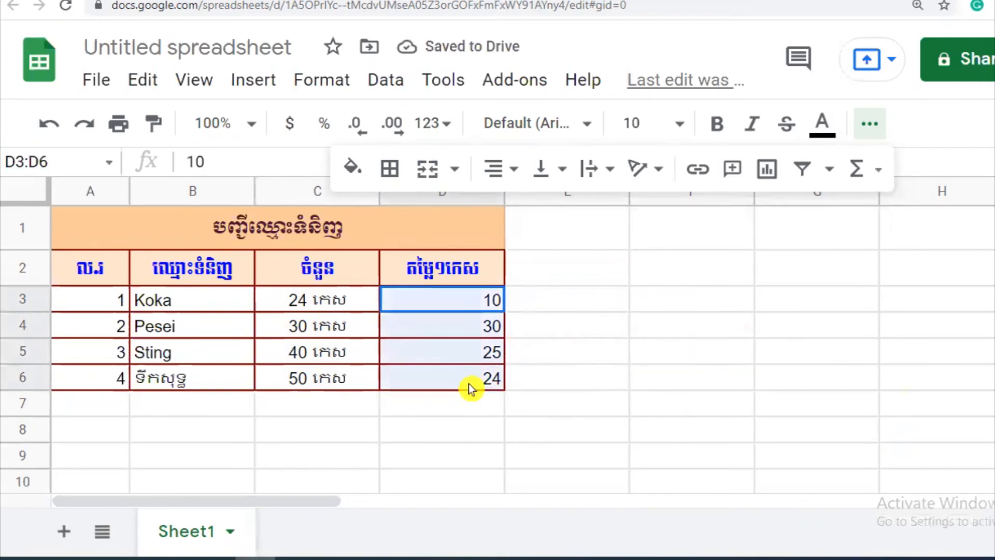
left_click(327, 83)
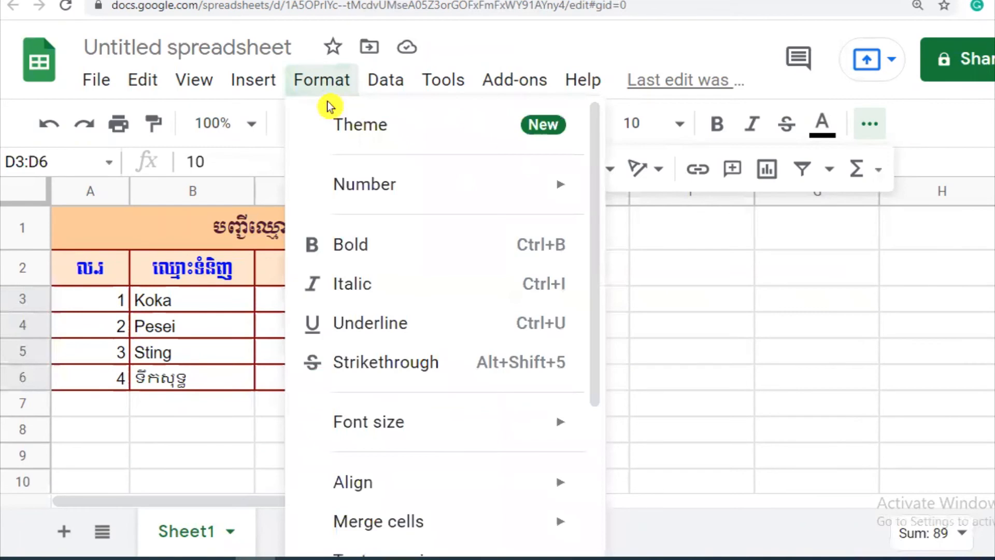
scroll(373, 487, "down", 3)
scroll(384, 262, "up", 3)
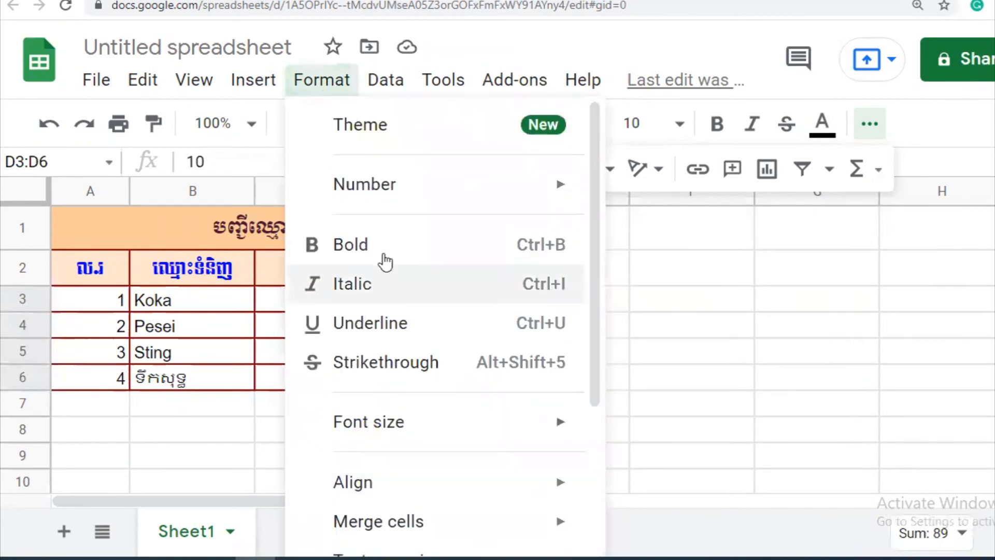
mouse_move(513, 193)
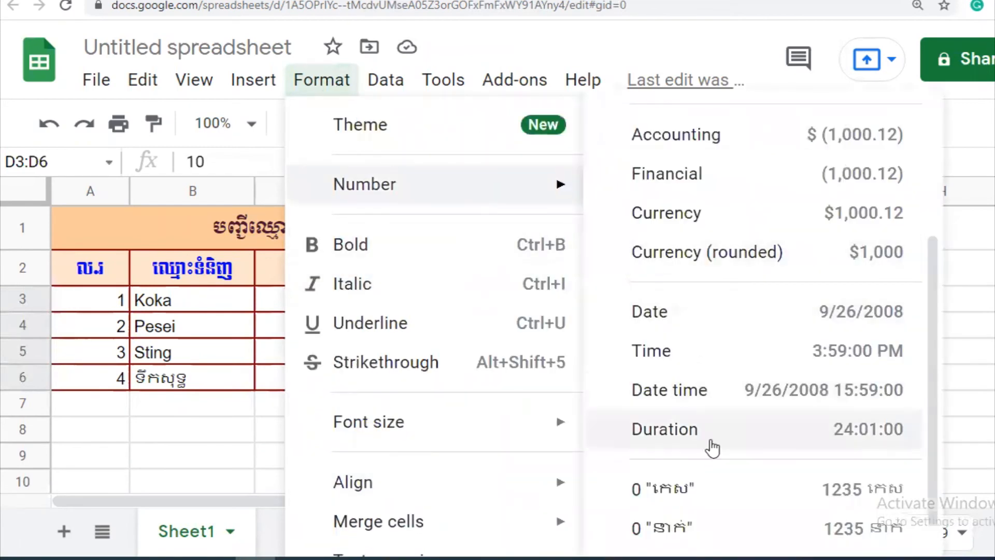
scroll(709, 479, "down", 1)
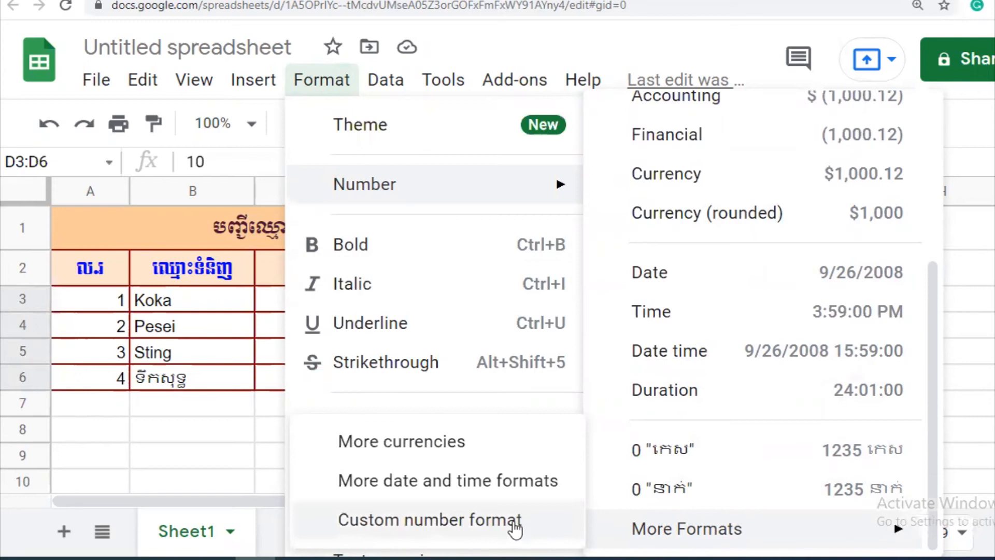
left_click(516, 523)
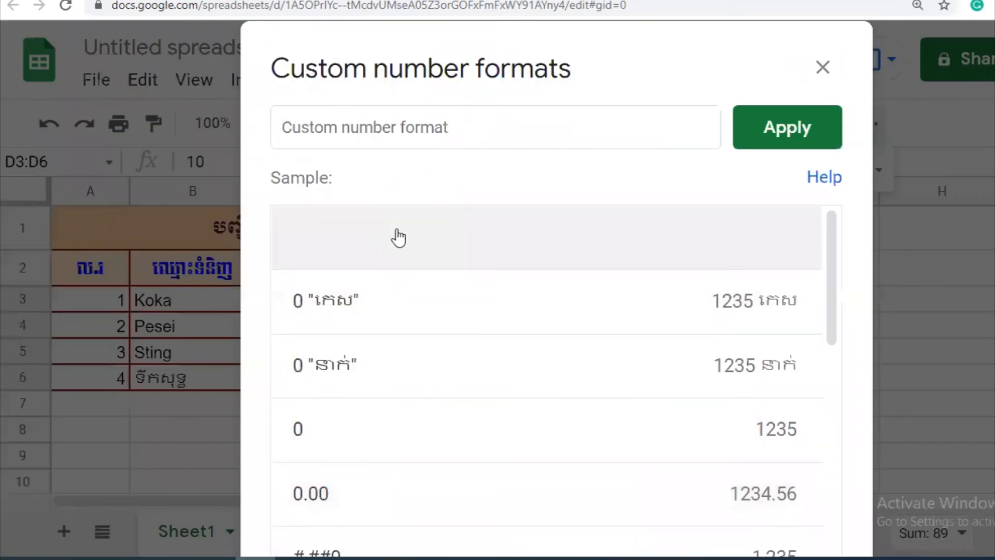
left_click(348, 440)
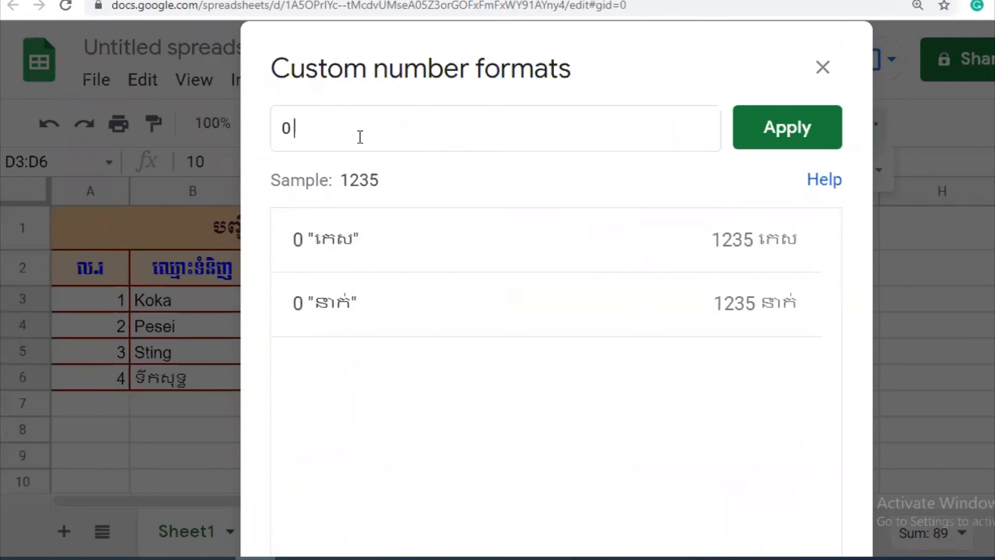
type("៉")
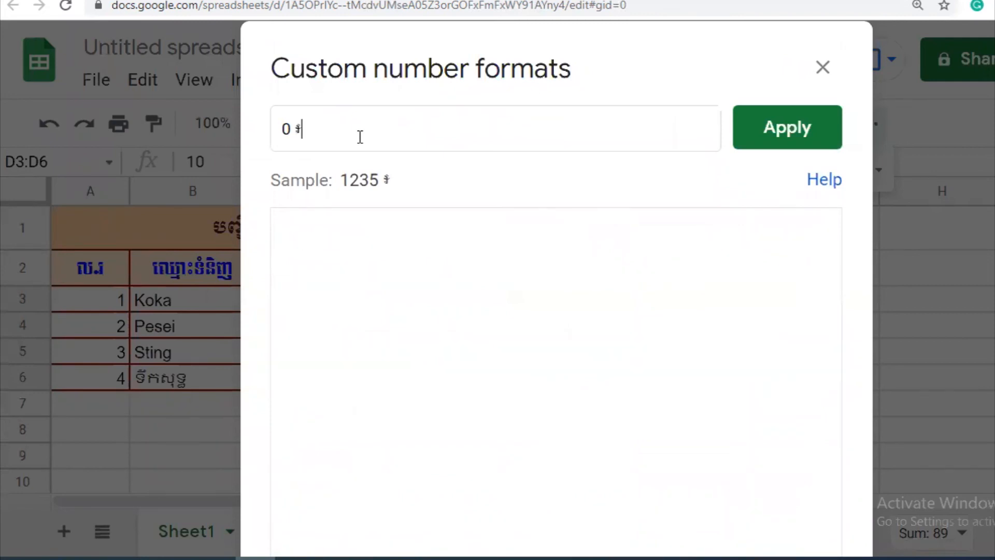
key("BackSpace")
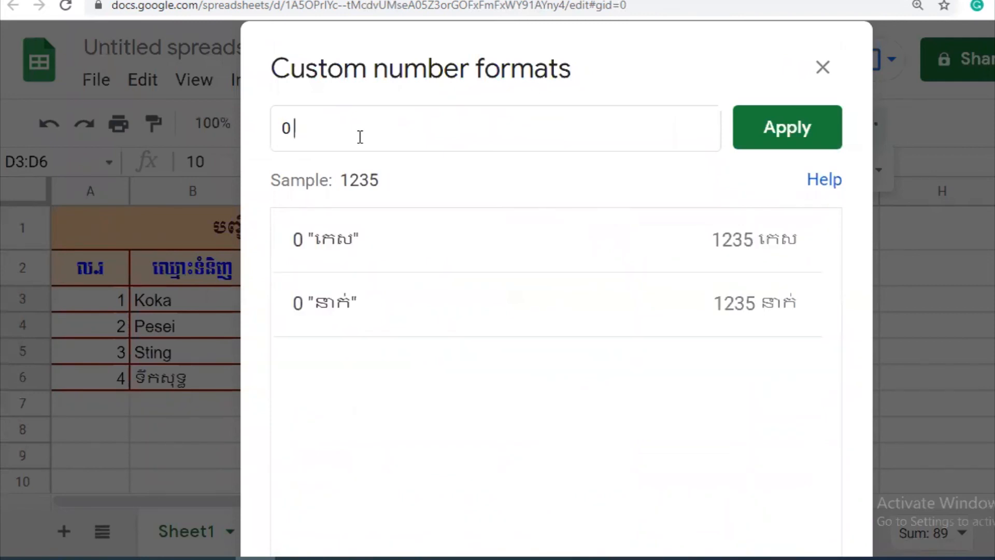
type("$")
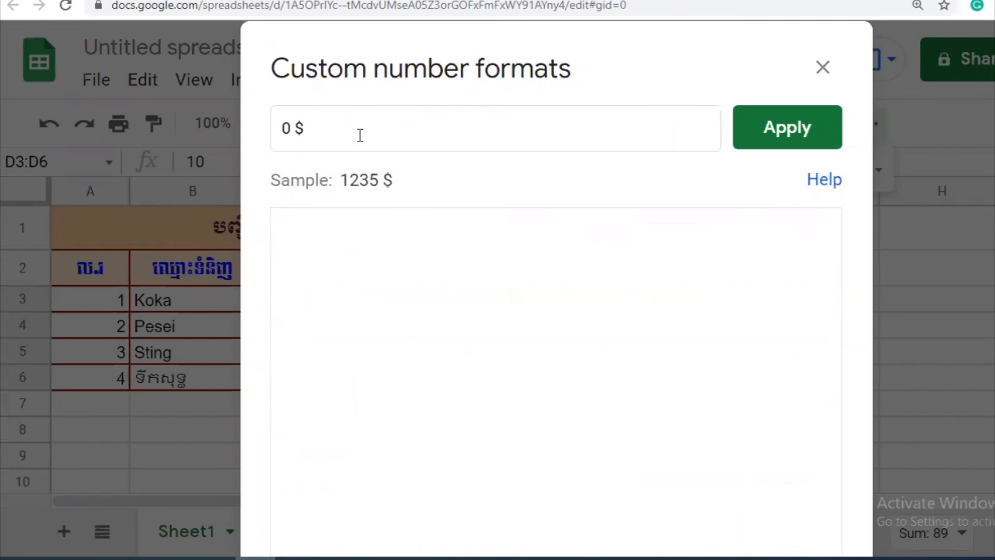
left_click(829, 148)
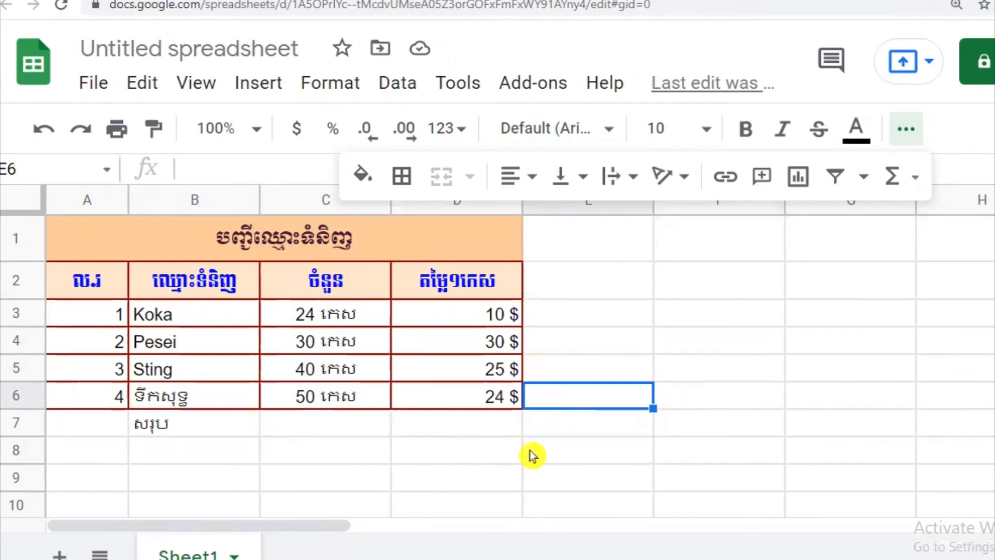
- Total the quantities in cell C7 of the សរុប row with the formula =SUM(C3:C6)
left_click(161, 429)
left_click(365, 428)
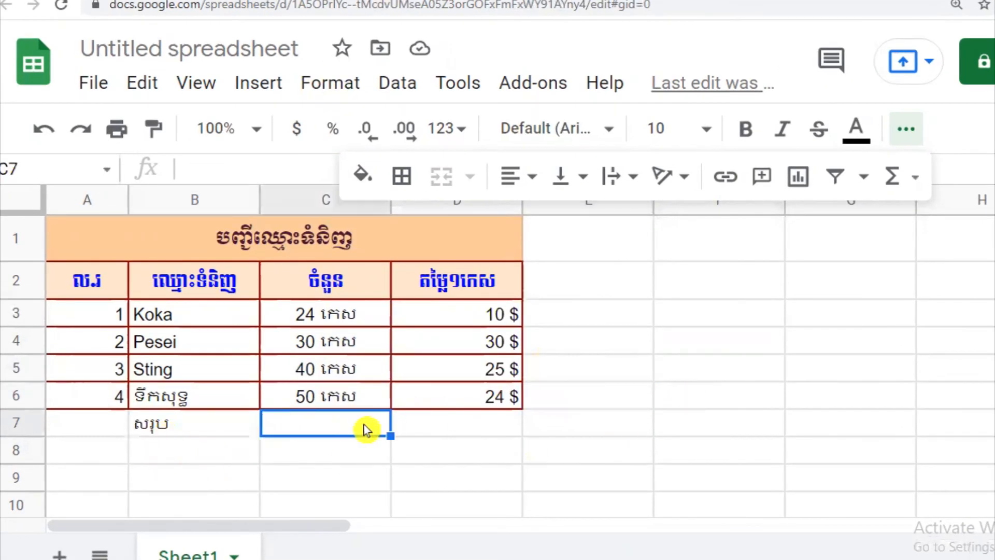
type("ឲ")
key("BackSpace")
type("=")
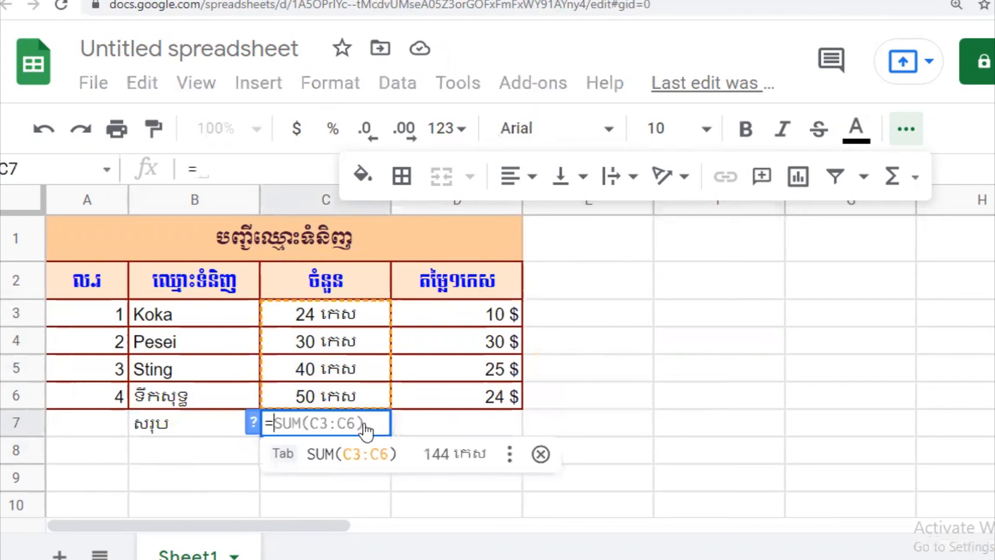
type("sum(")
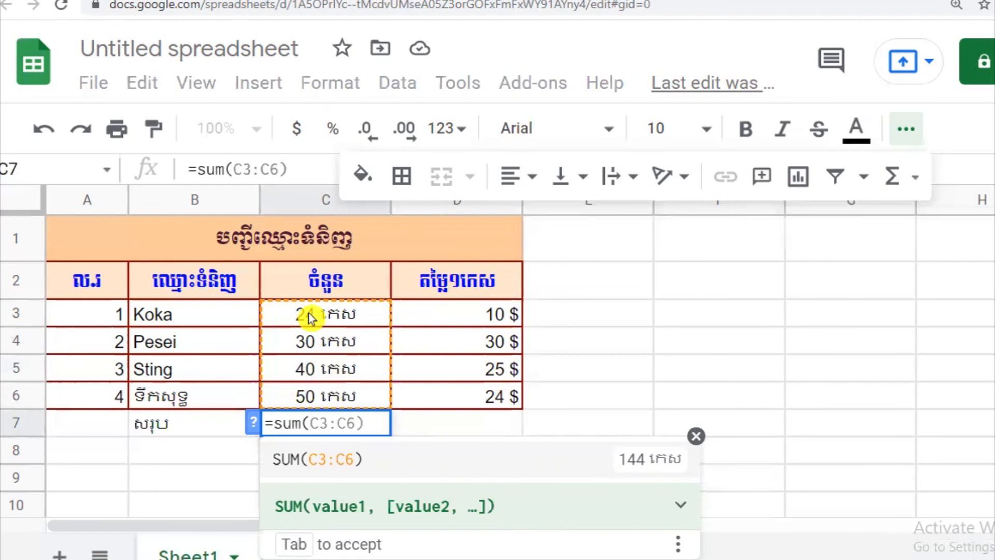
key("Tab")
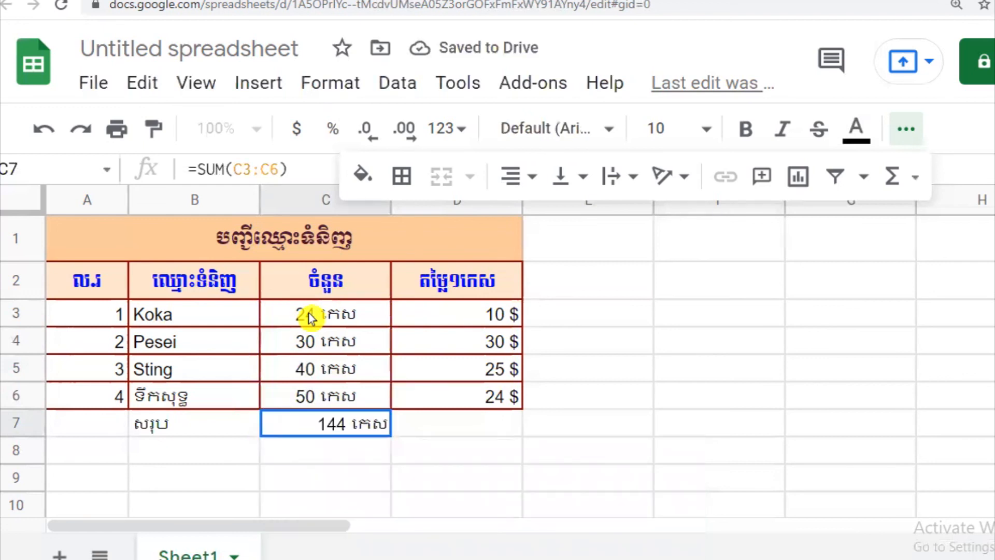
- Total the prices in cell D7 with the formula =SUM(D3:D6)
left_click(448, 425)
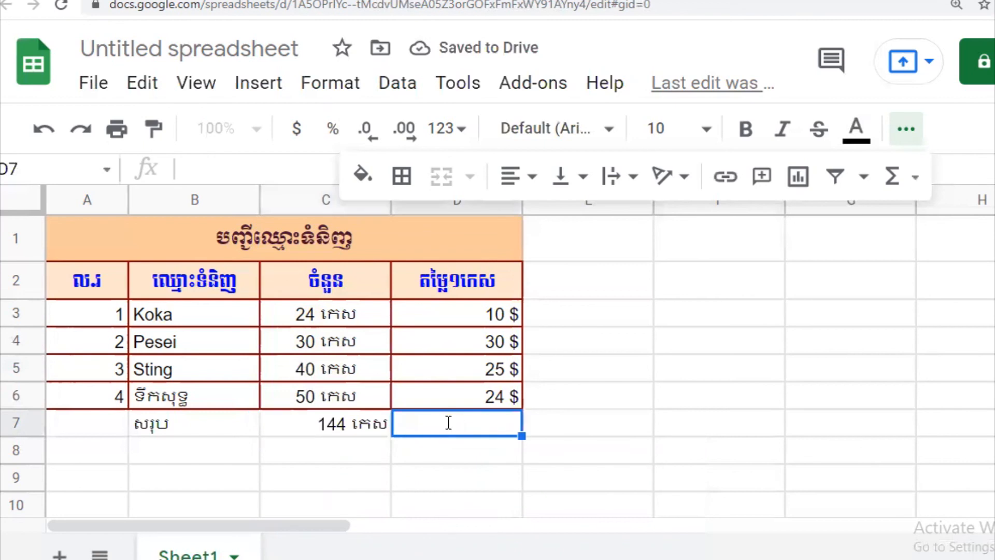
type("=su")
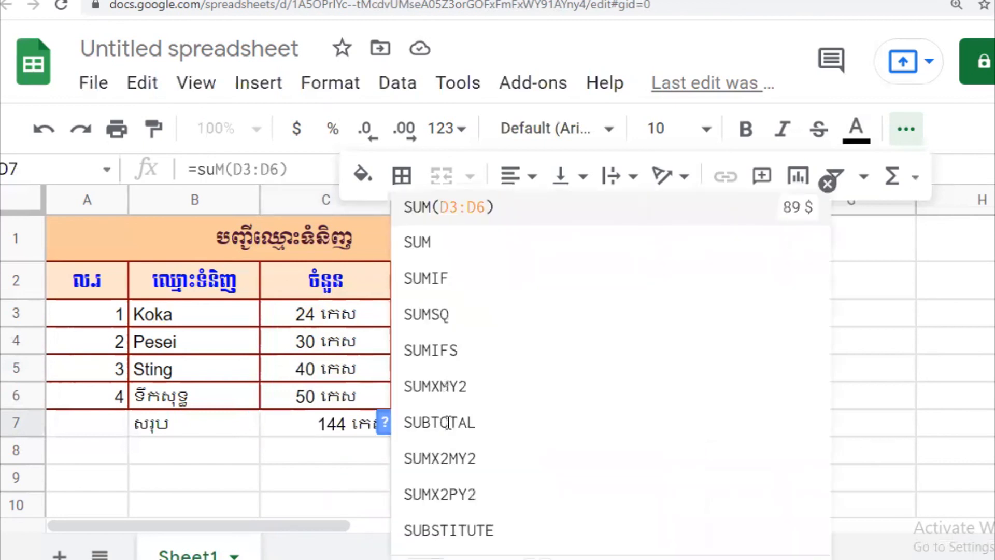
type("(")
key("BackSpace")
type("m")
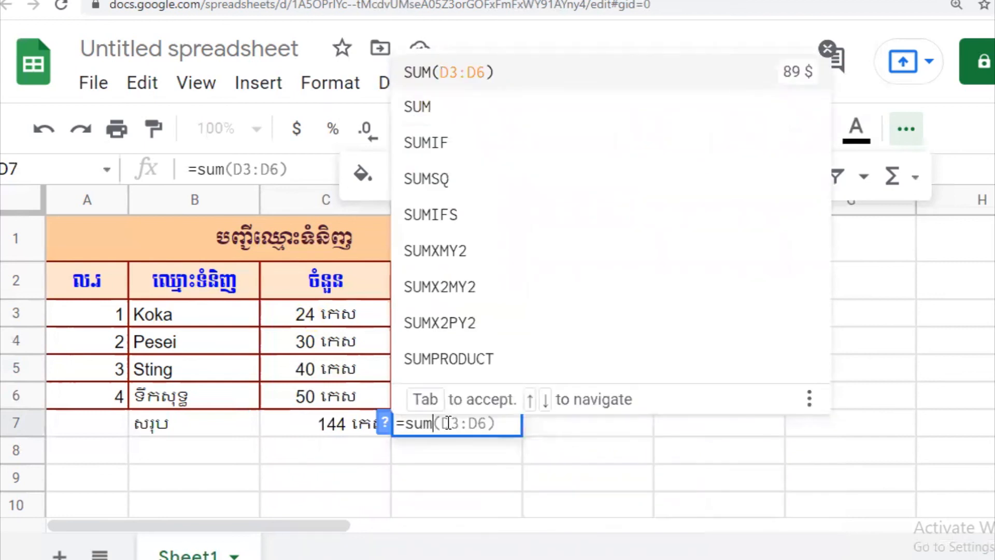
type("(")
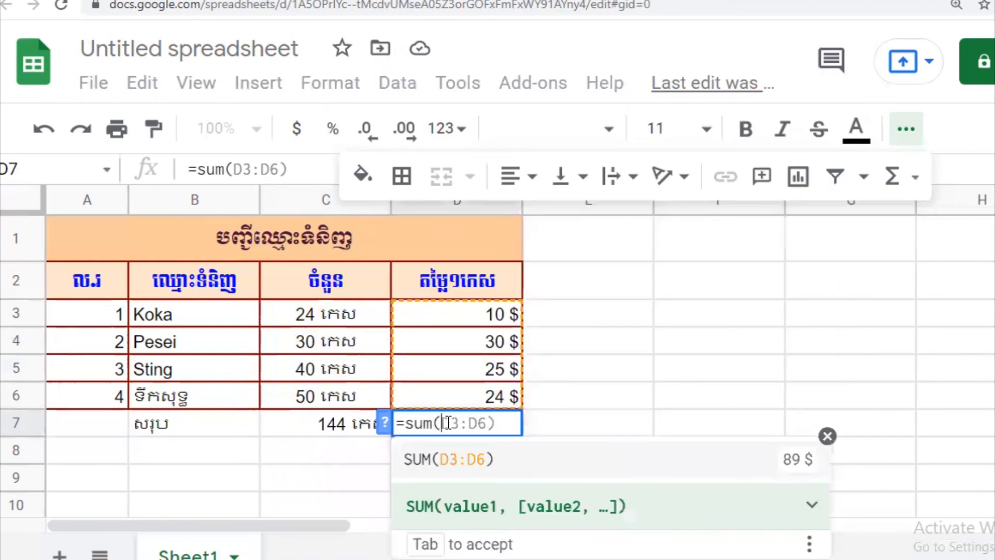
key("Tab")
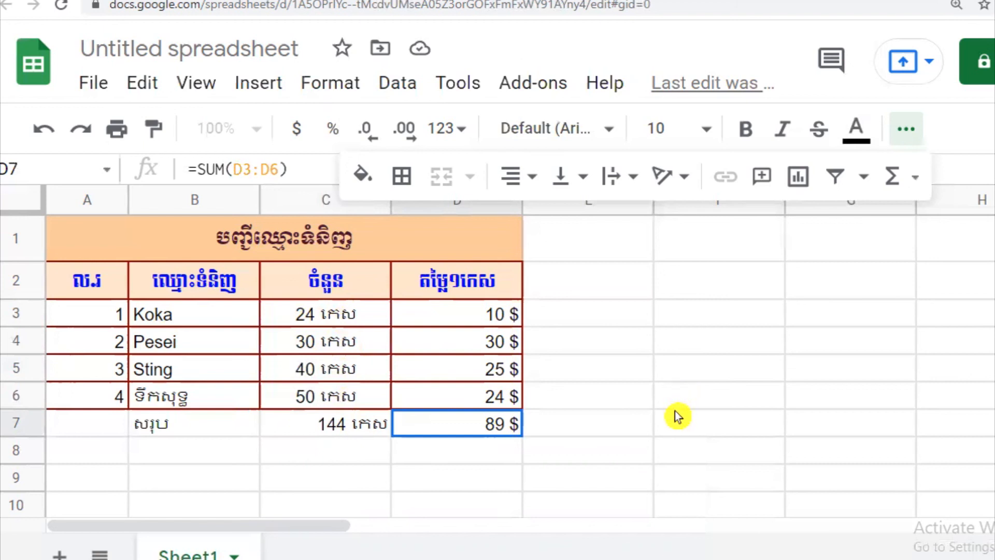
- Center the total row's cells B7:D7 horizontally
left_click_drag(151, 428, 453, 425)
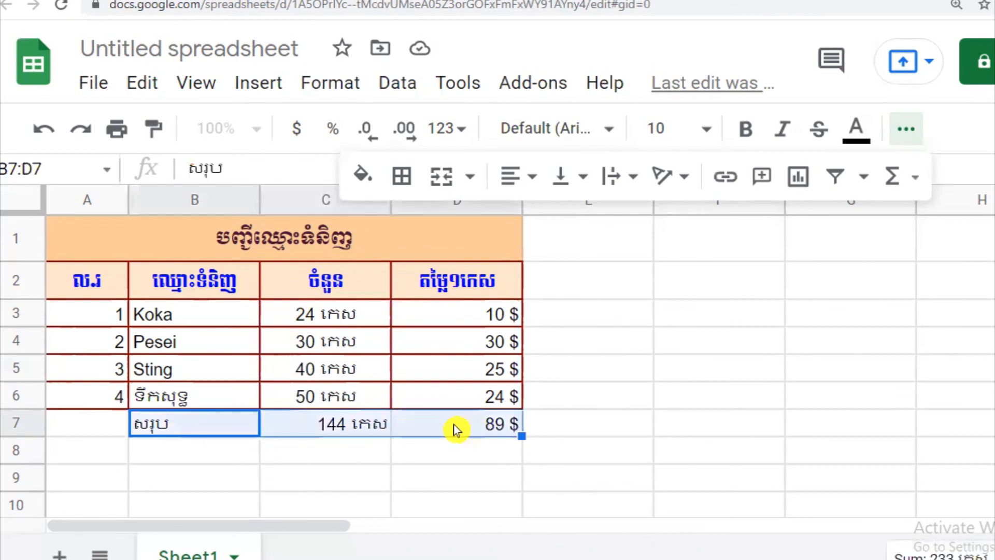
left_click(517, 177)
left_click(547, 222)
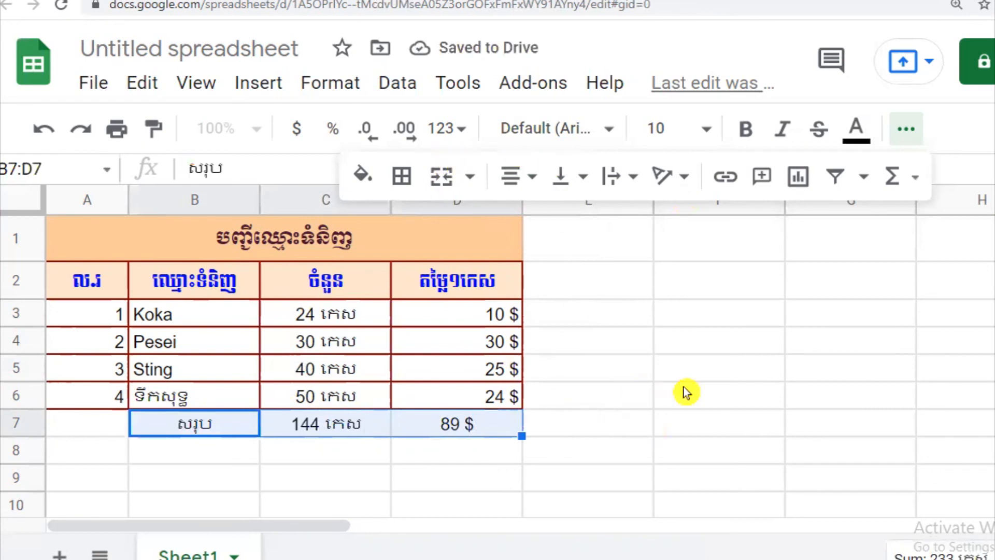
left_click(772, 399)
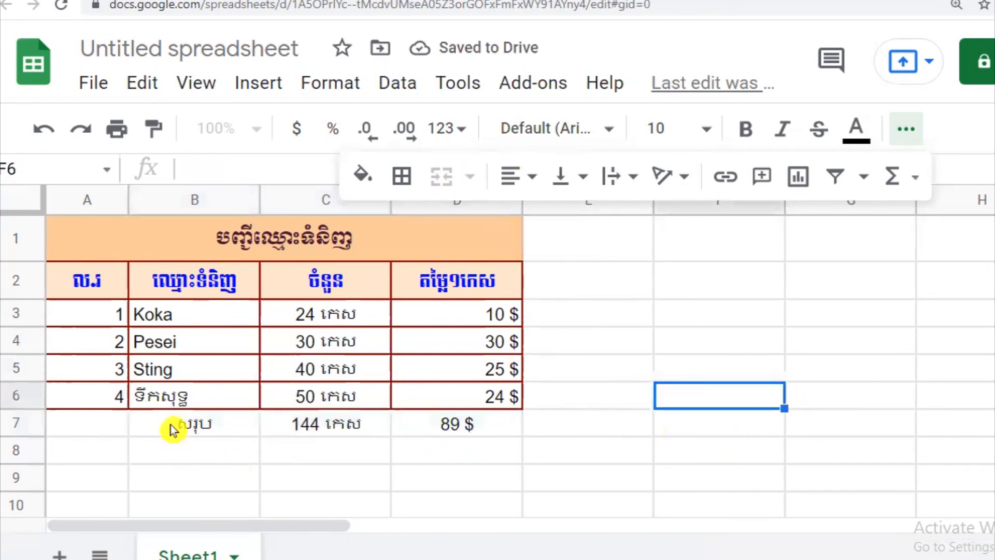
- Color the text of the total row B7:D7 very dark blue and fill its cells with light red
left_click_drag(170, 424, 474, 419)
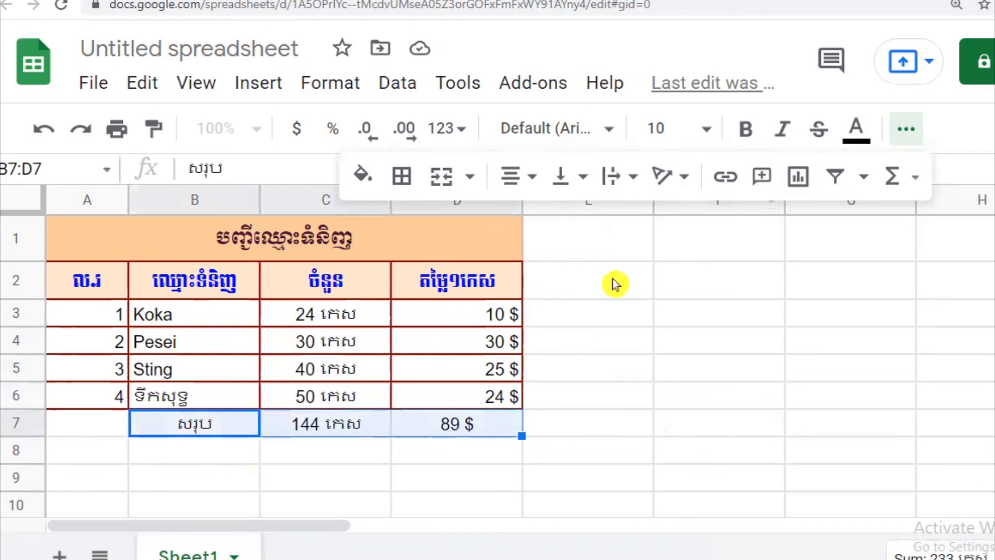
left_click(856, 136)
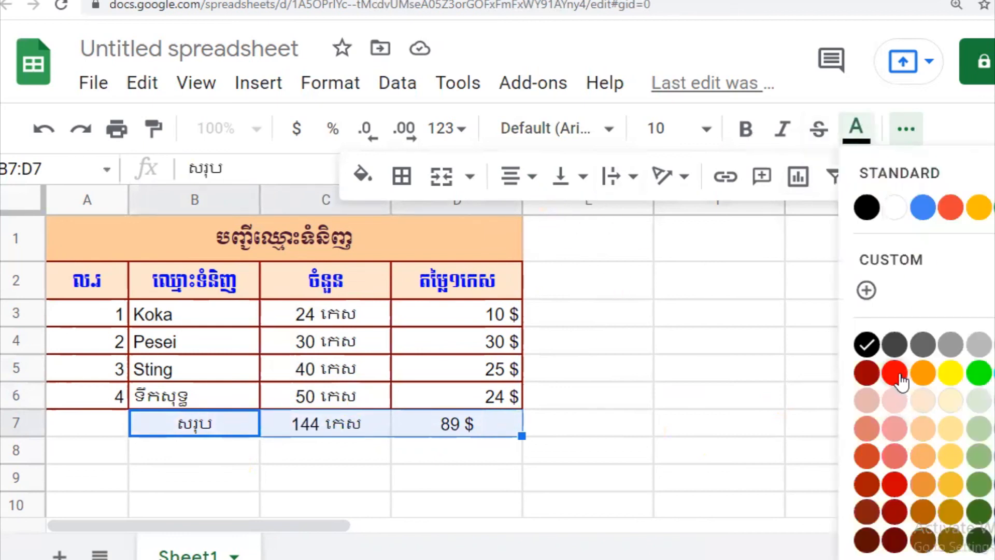
left_click(993, 540)
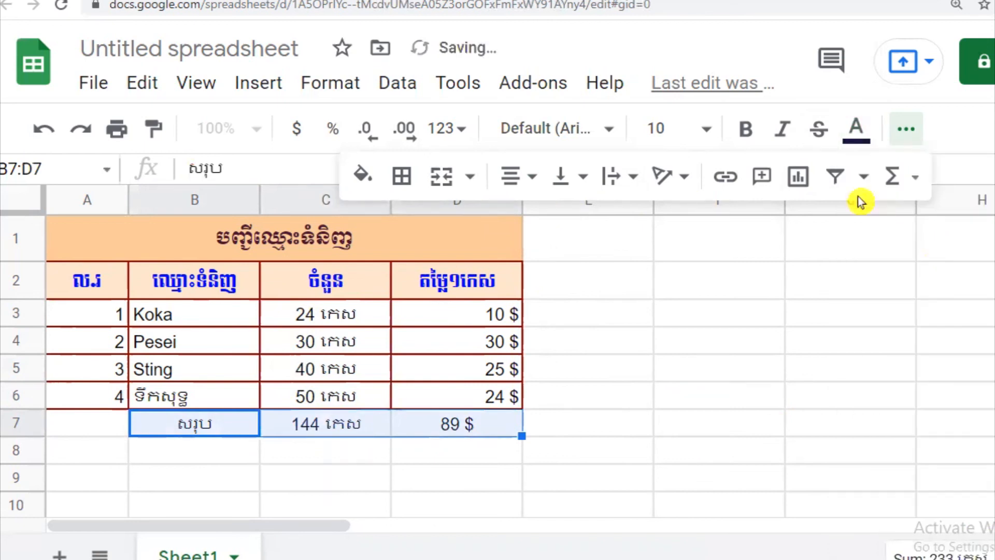
left_click(361, 183)
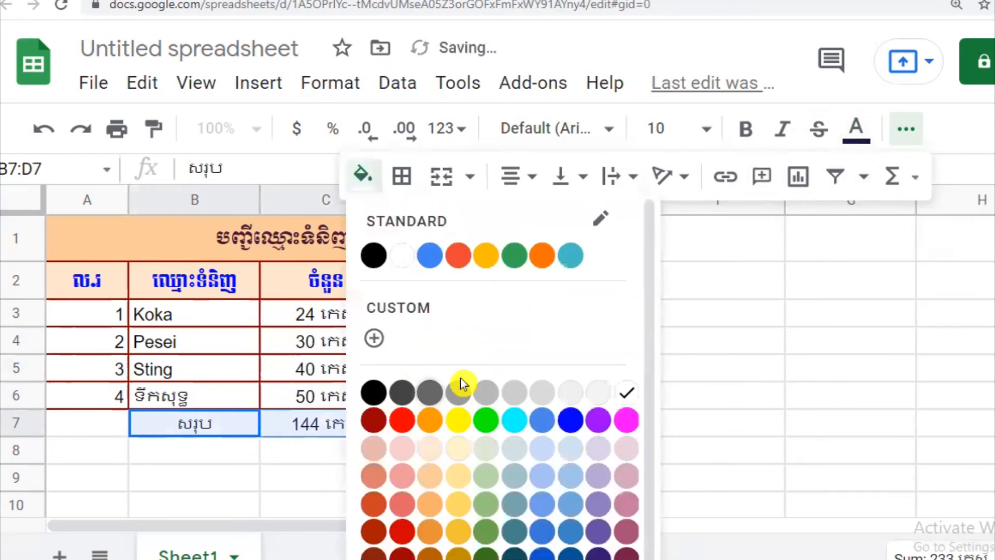
left_click(398, 479)
left_click(730, 426)
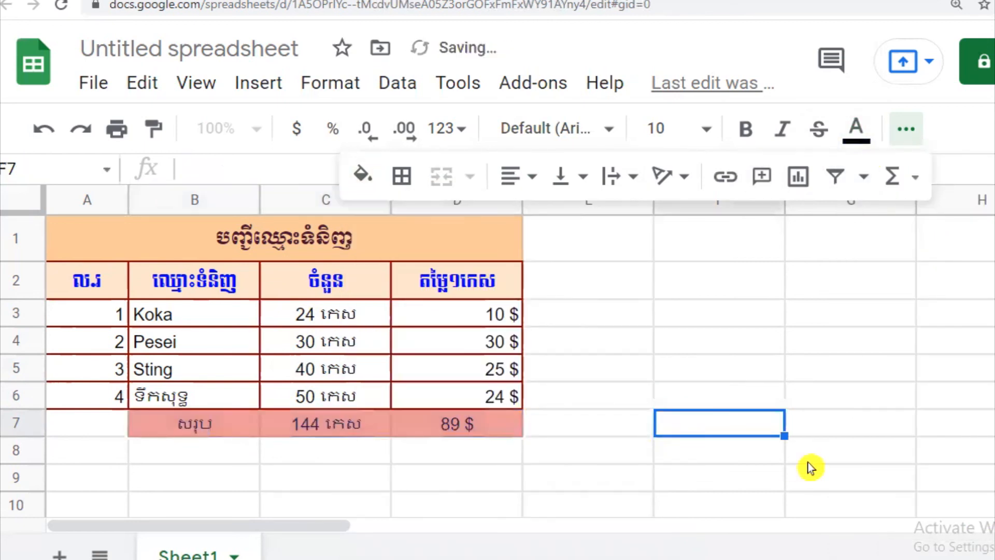
left_click(803, 350)
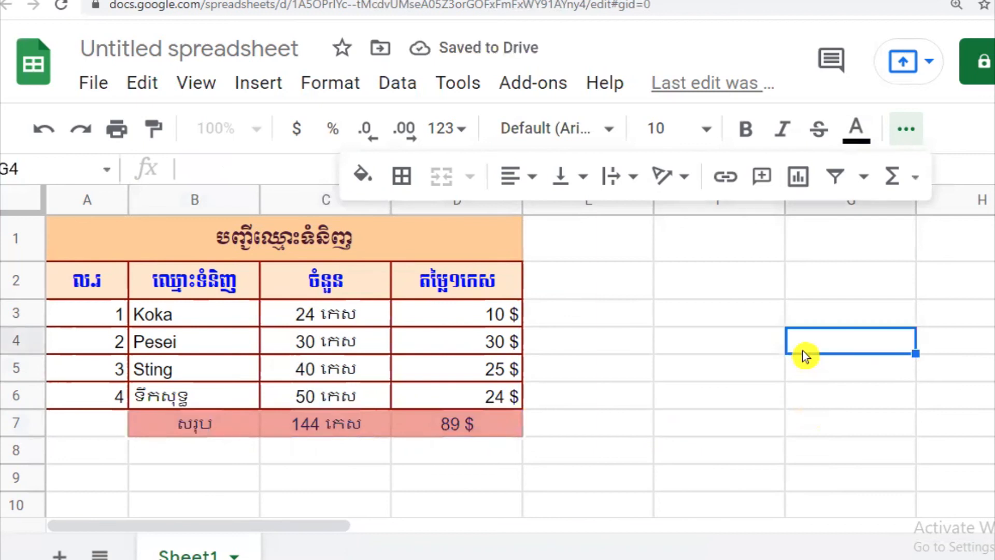